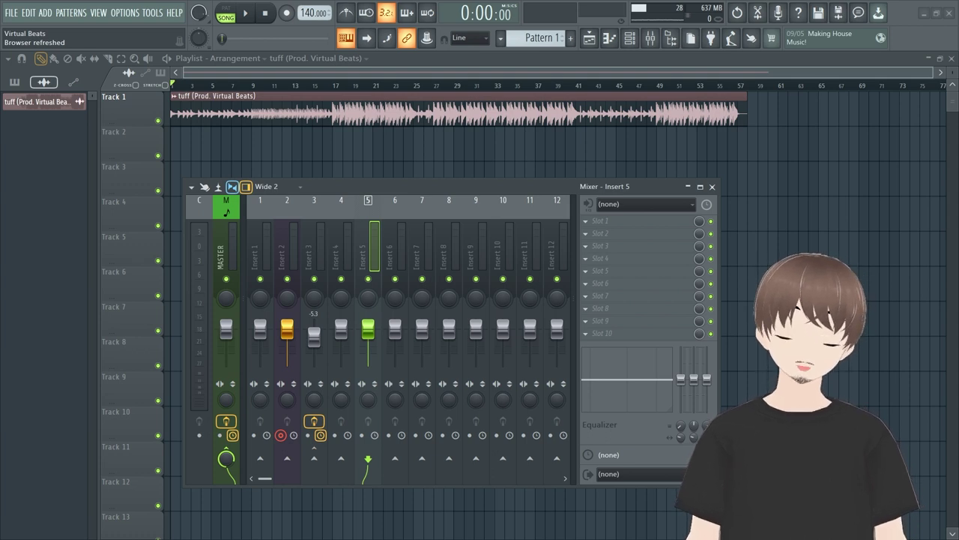
- Inspect the Insert 2 and Insert 3 mixer tracks, and reposition the mixer window
left_click(287, 247)
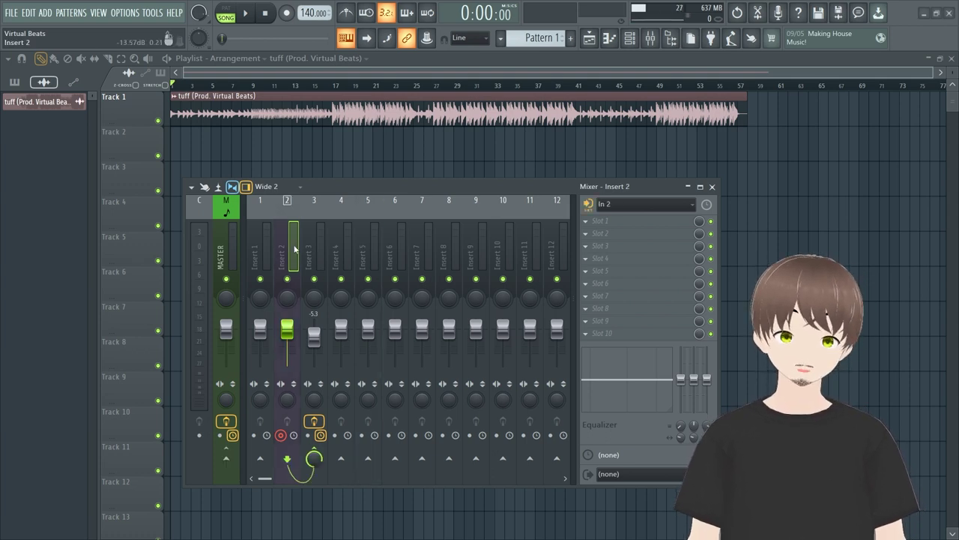
left_click(315, 246)
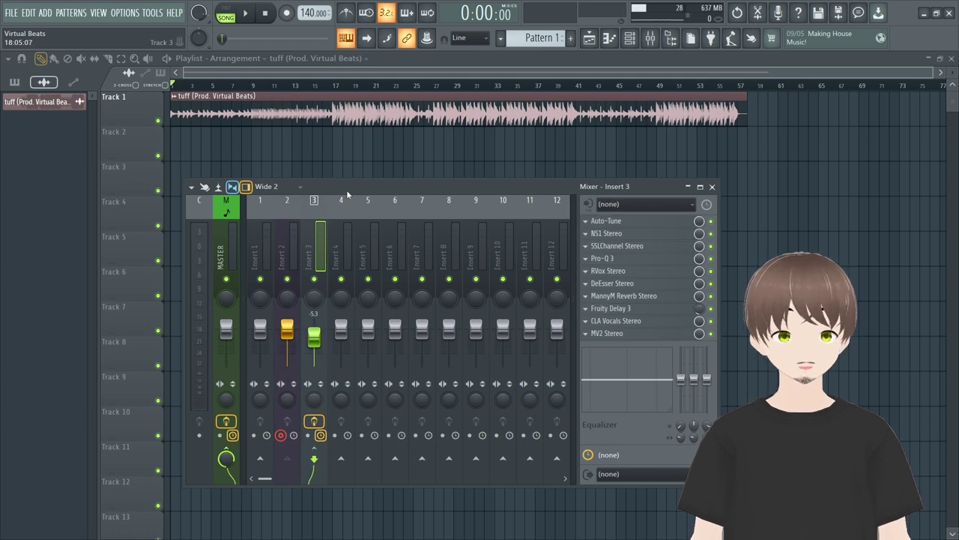
left_click_drag(355, 192, 383, 185)
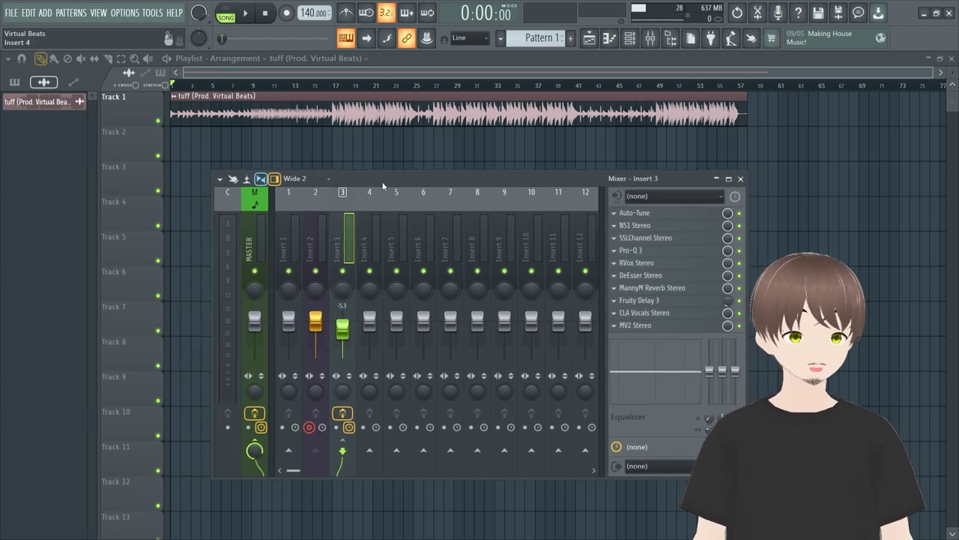
- Open the audio settings and set the device to Solid State Logic ASIO Driver
left_click(122, 13)
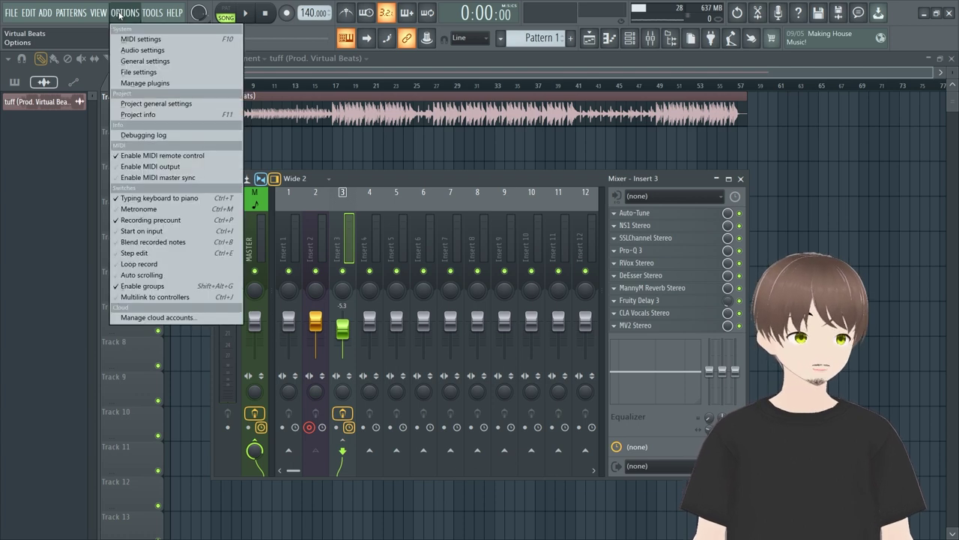
left_click(152, 50)
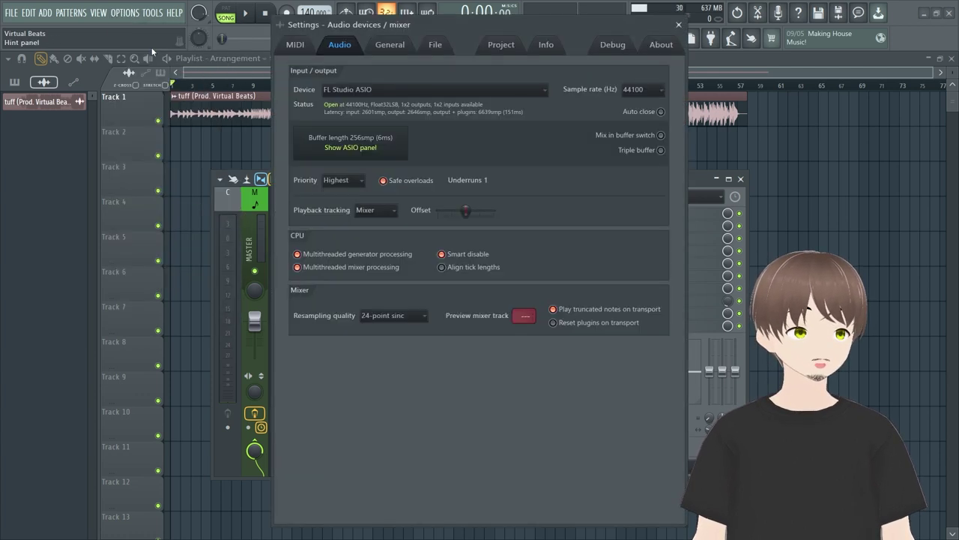
left_click_drag(501, 21, 253, 26)
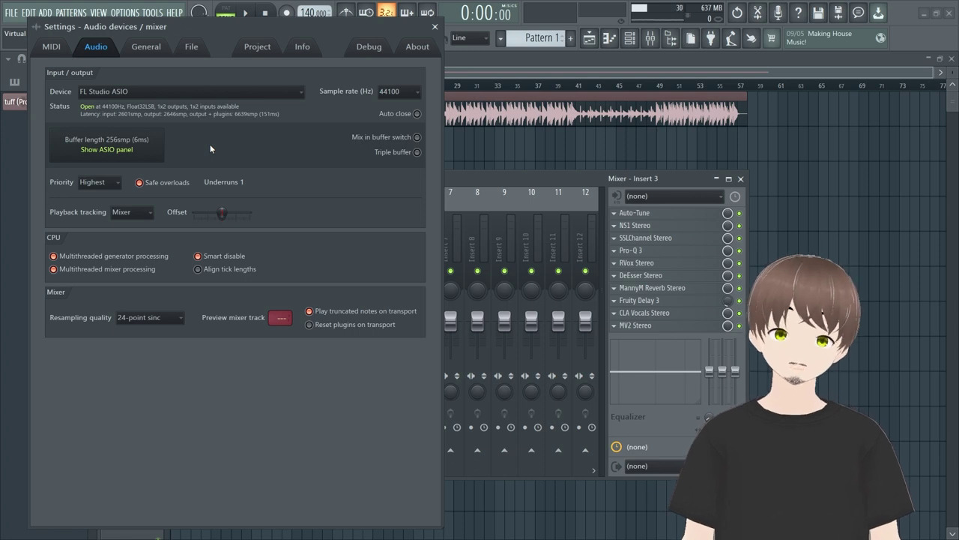
left_click(212, 91)
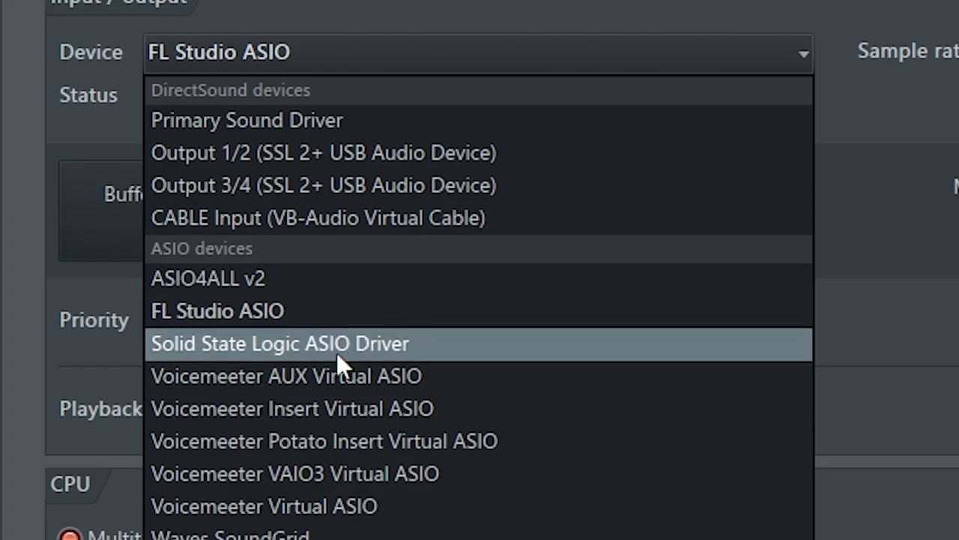
left_click(143, 192)
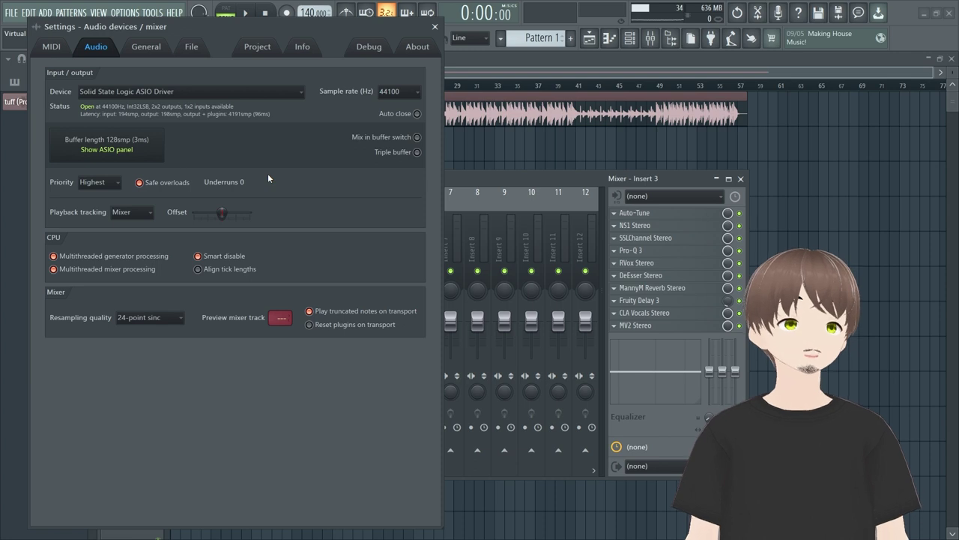
- Open the ASIO driver's buffer settings and set the preferred buffer size to 512 samples
left_click(141, 152)
left_click_drag(288, 187, 215, 151)
left_click(206, 207)
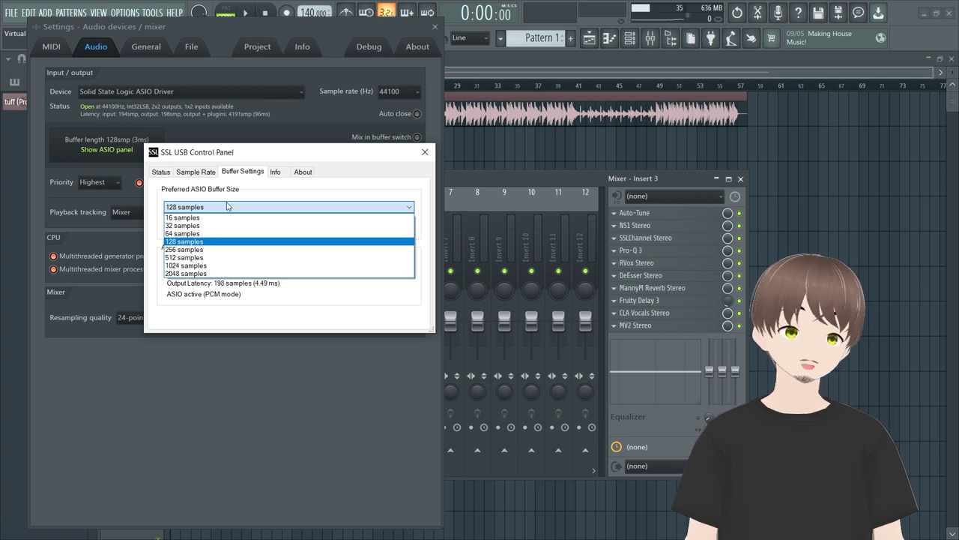
left_click(180, 257)
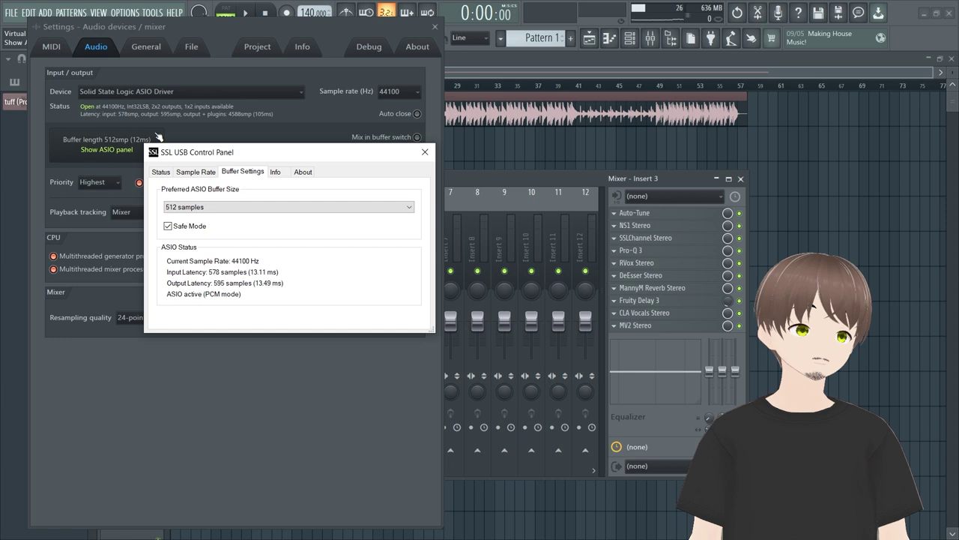
- Set the preferred ASIO buffer size to 128 samples and close the driver's control panel
left_click_drag(154, 156, 216, 165)
left_click(300, 215)
left_click(257, 250)
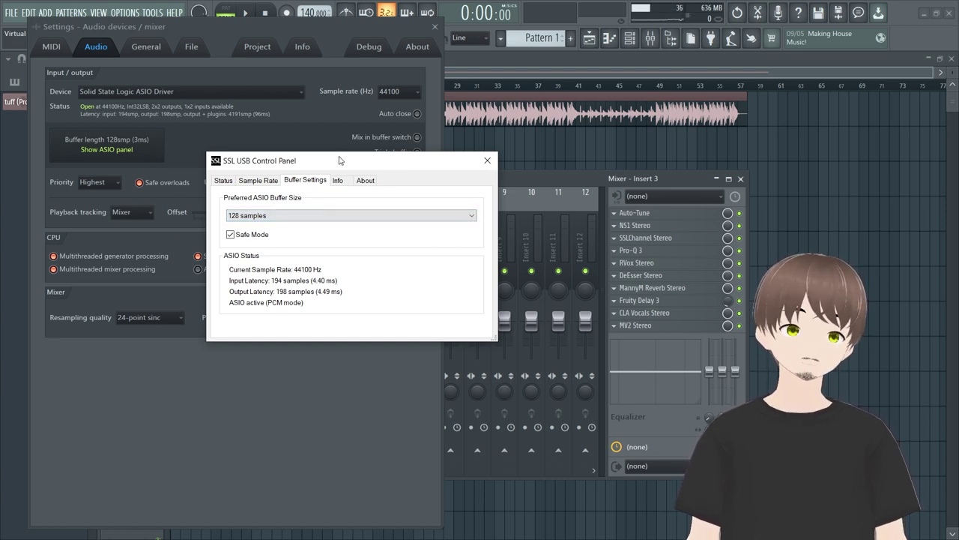
left_click_drag(296, 161, 230, 218)
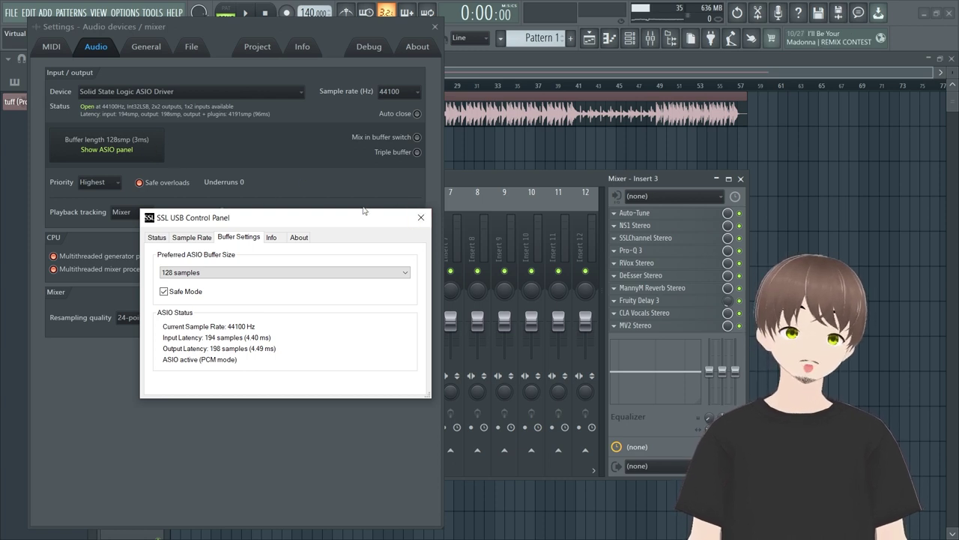
left_click(421, 218)
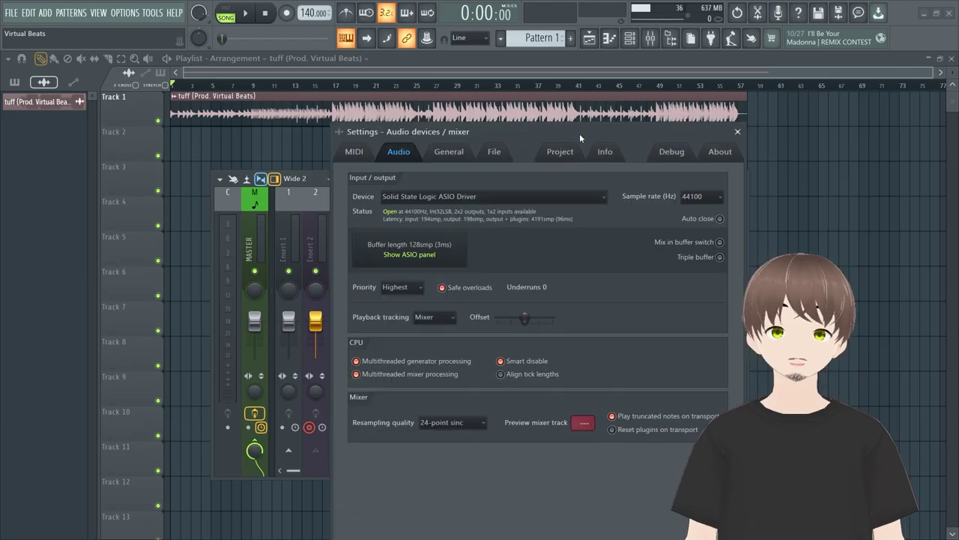
- Arrange the audio settings and mixer windows side by side, and select the Master track
left_click_drag(580, 70, 233, 65)
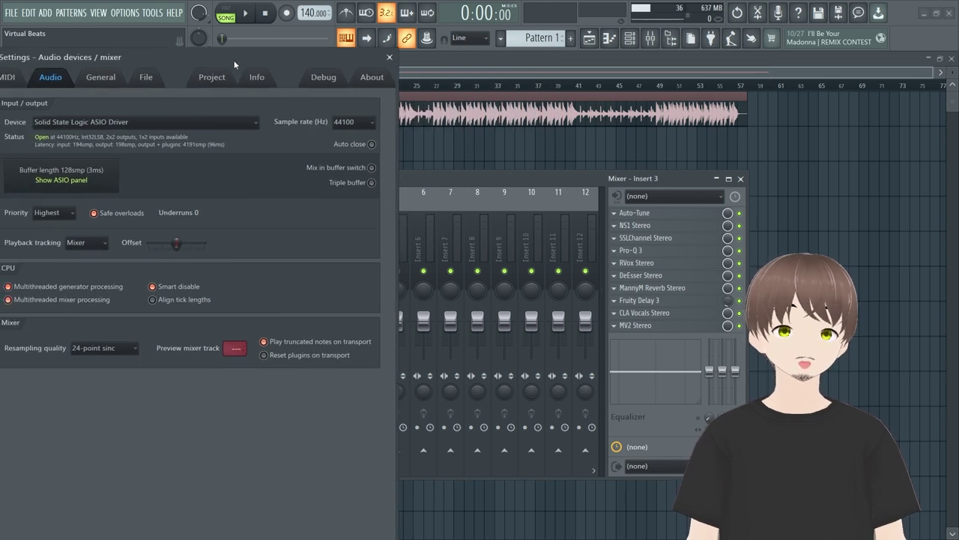
left_click_drag(422, 179, 611, 175)
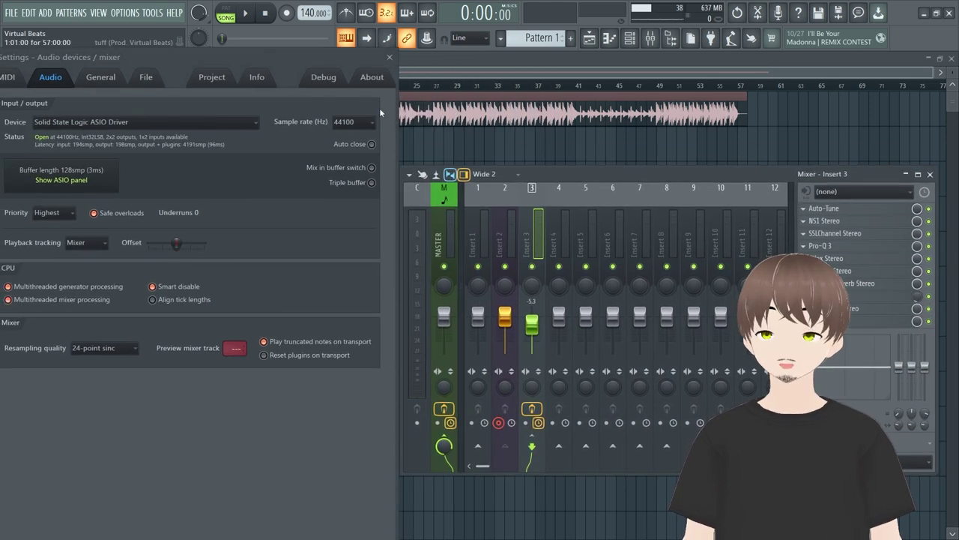
left_click_drag(249, 54, 270, 28)
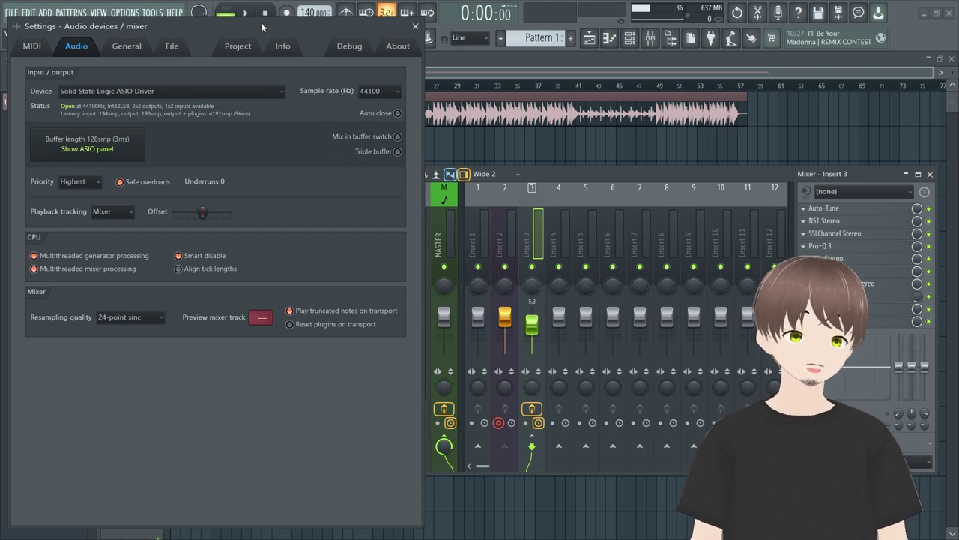
left_click(449, 243)
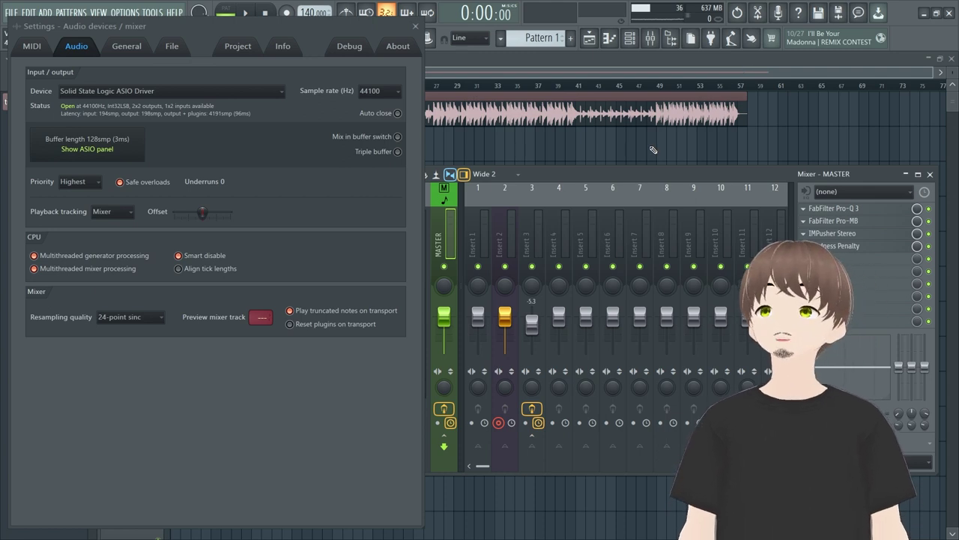
left_click_drag(318, 22, 297, 27)
left_click_drag(548, 178, 542, 109)
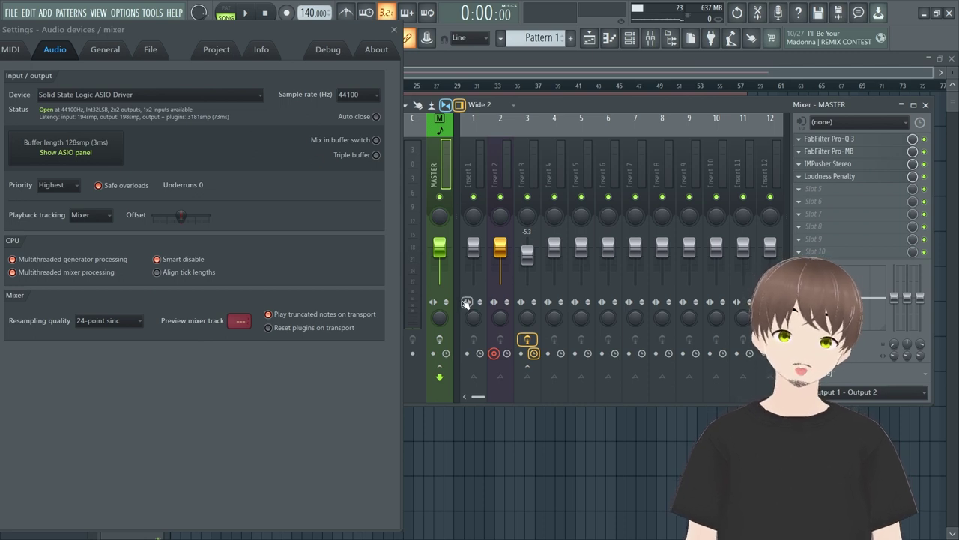
- Turn the Master track's effects on and bypass FabFilter Pro-Q 3, FabFilter Pro-MB, IMPusher Stereo and Loudness Penalty individually
left_click(446, 354)
left_click(924, 138)
left_click(924, 151)
left_click(924, 163)
left_click(924, 176)
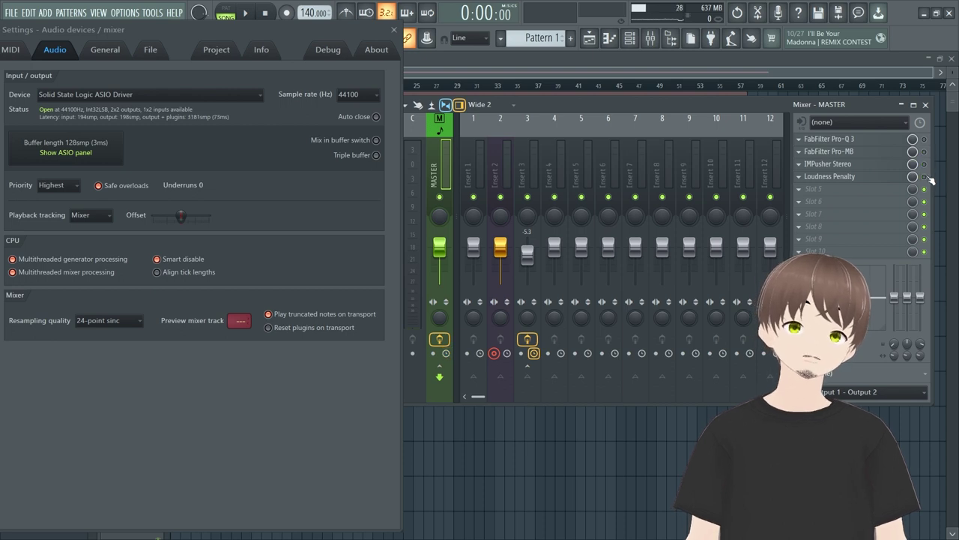
- Re-enable FabFilter Pro-Q 3, FabFilter Pro-MB, IMPusher Stereo and Loudness Penalty on the Master track
left_click(924, 139)
left_click(924, 152)
left_click(924, 164)
left_click(924, 177)
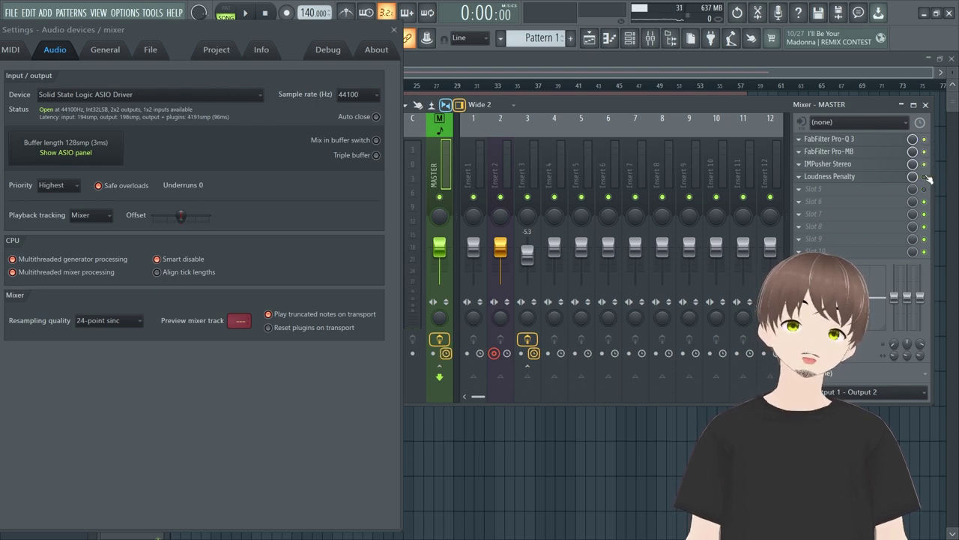
- Toggle all effects on the Master track at once, leaving them disabled
left_click(443, 341)
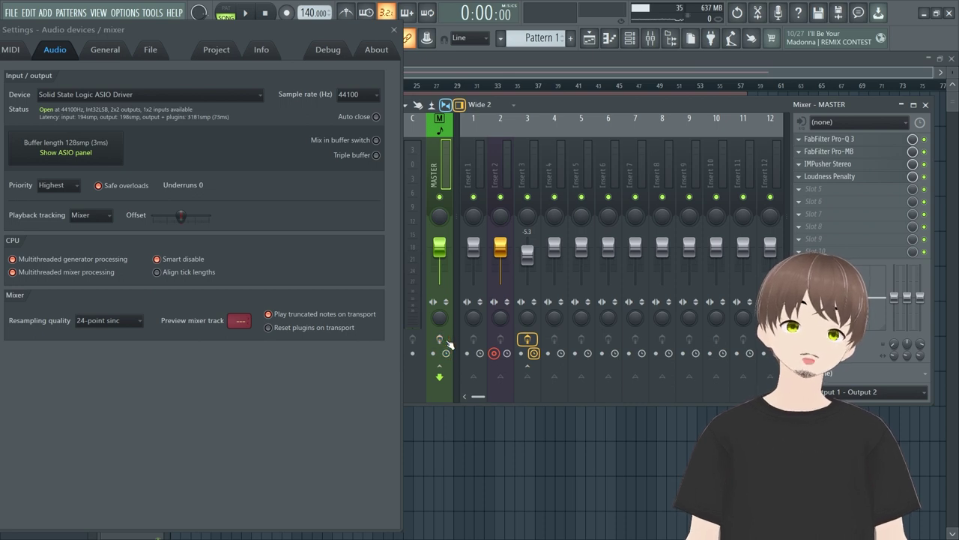
left_click(443, 341)
left_click(443, 341)
left_click(443, 341)
left_click(444, 341)
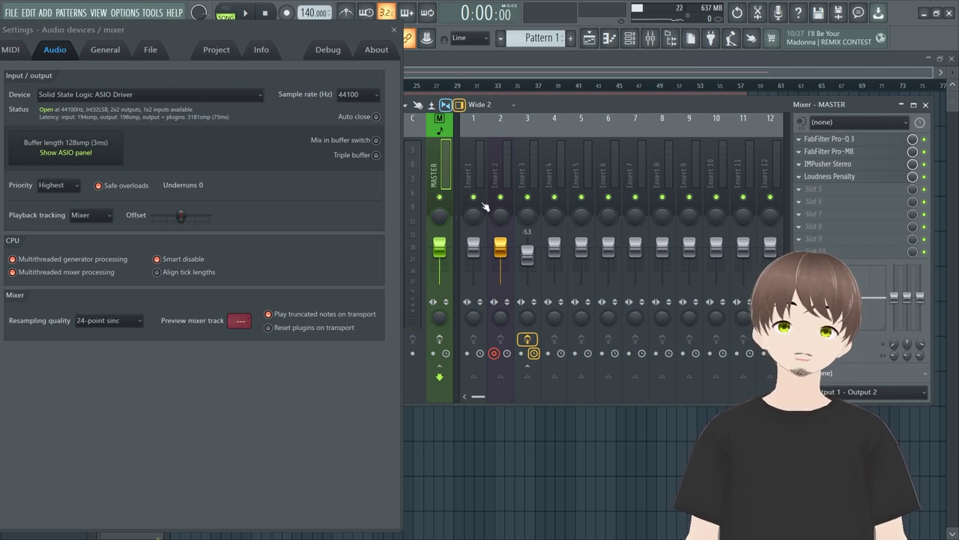
- Open the Auto-Tune plugin on Insert 3 and place its window beside the audio settings
left_click(500, 163)
left_click(528, 165)
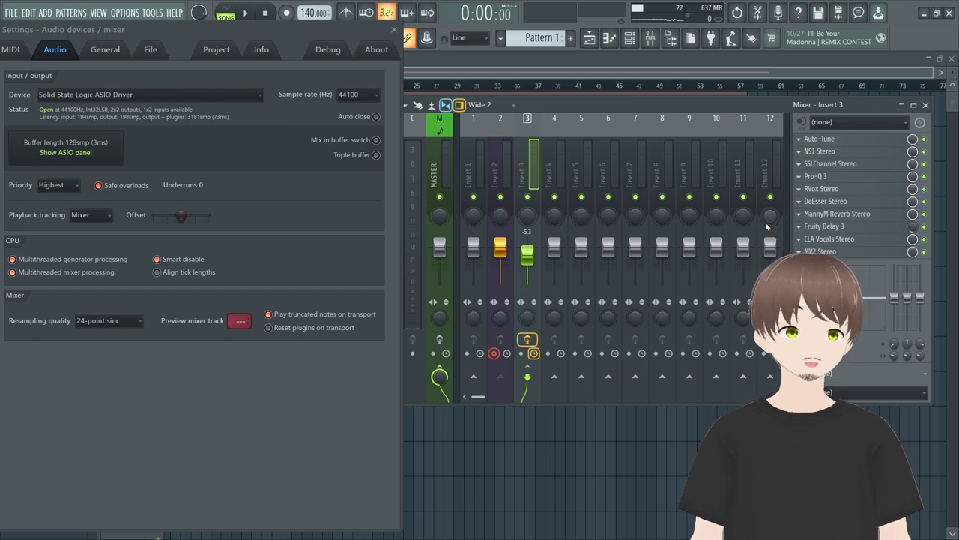
left_click(820, 139)
left_click_drag(599, 162, 632, 64)
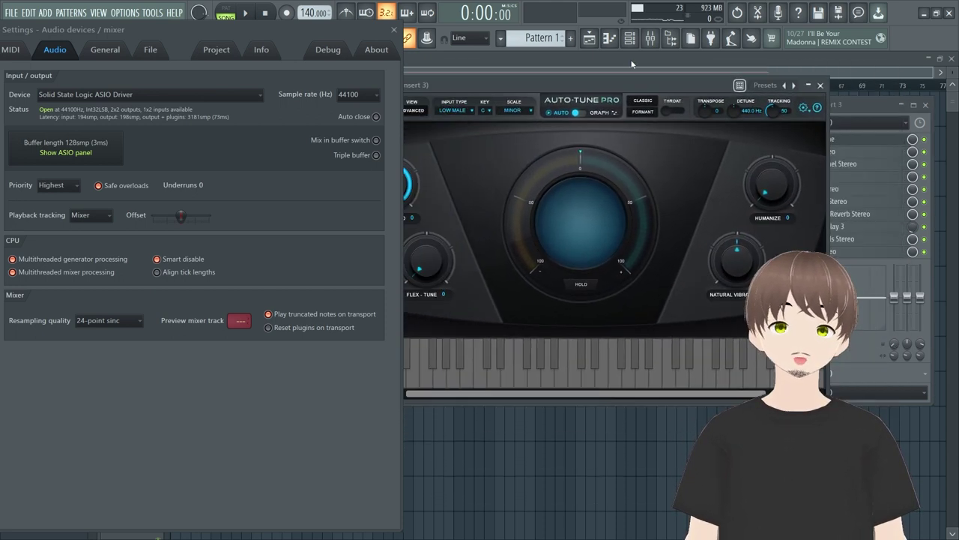
left_click_drag(331, 27, 229, 42)
left_click_drag(464, 89, 441, 53)
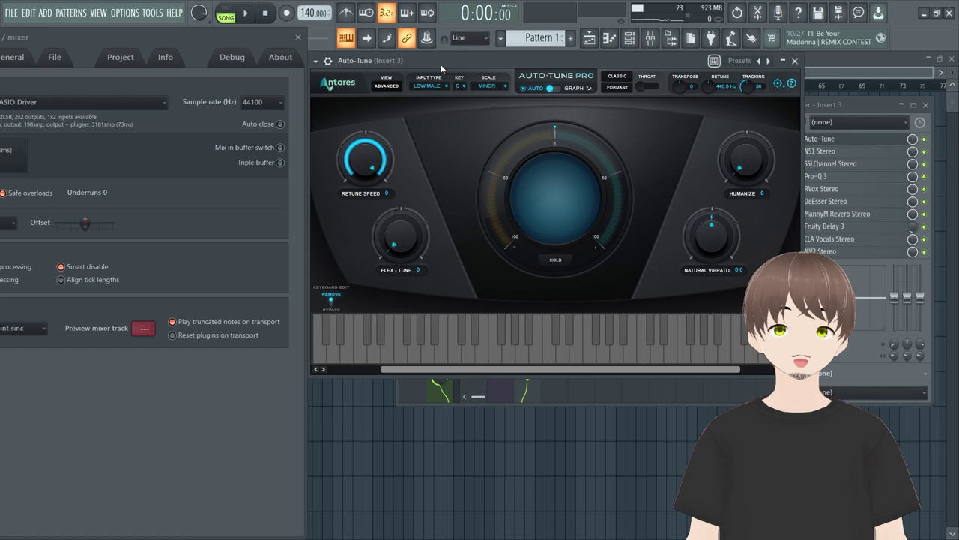
- Turn on Use Low Latency in Insert 3's Auto-Tune plugin and close the plugin window
left_click(622, 78)
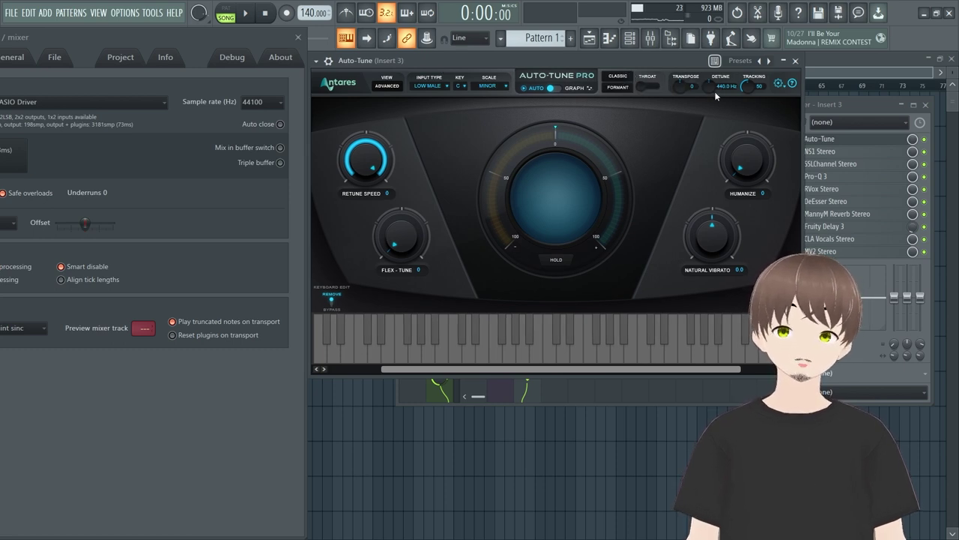
left_click(778, 82)
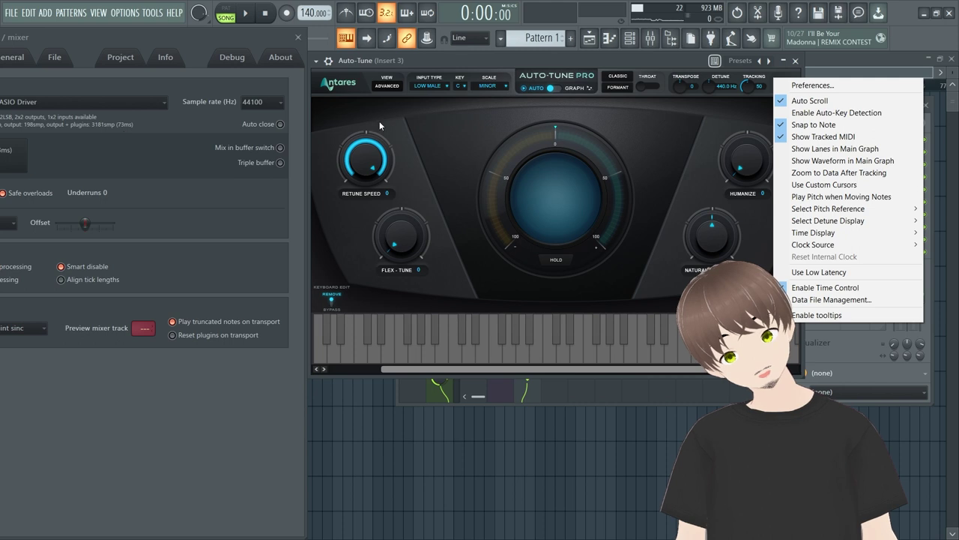
left_click(807, 271)
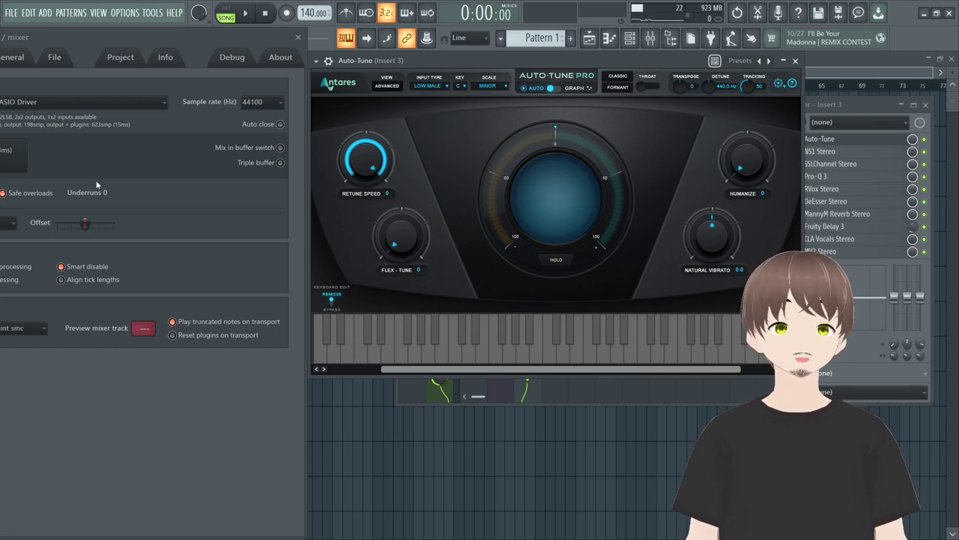
left_click_drag(179, 33, 229, 50)
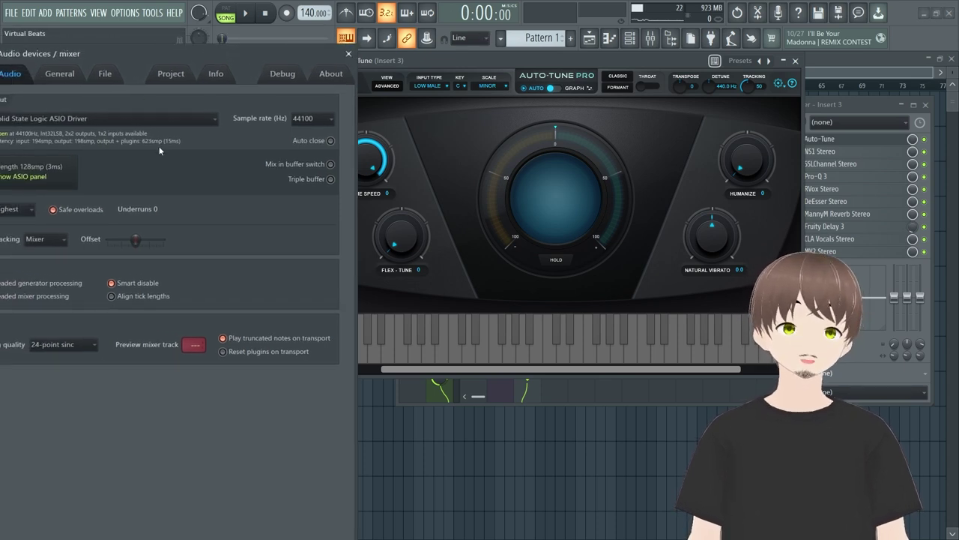
left_click_drag(168, 58, 207, 48)
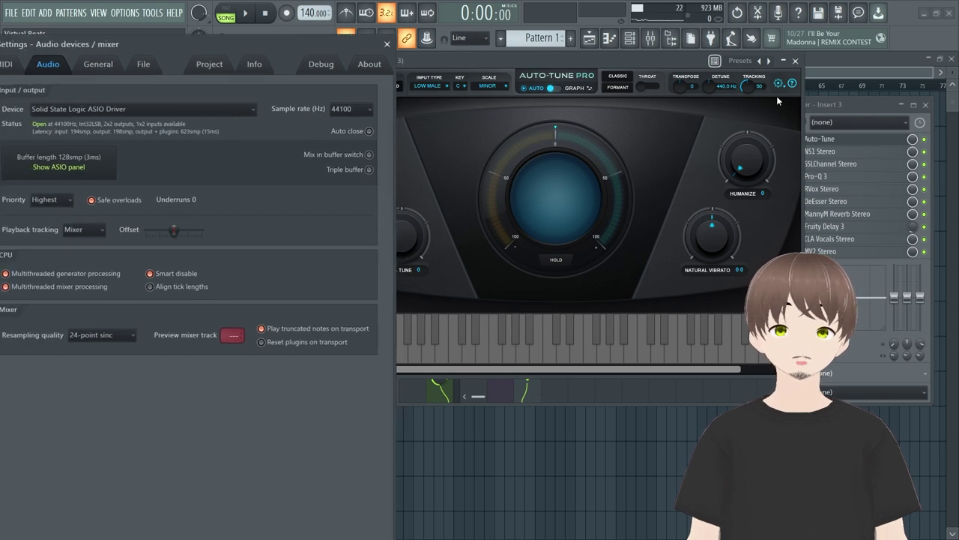
left_click(796, 61)
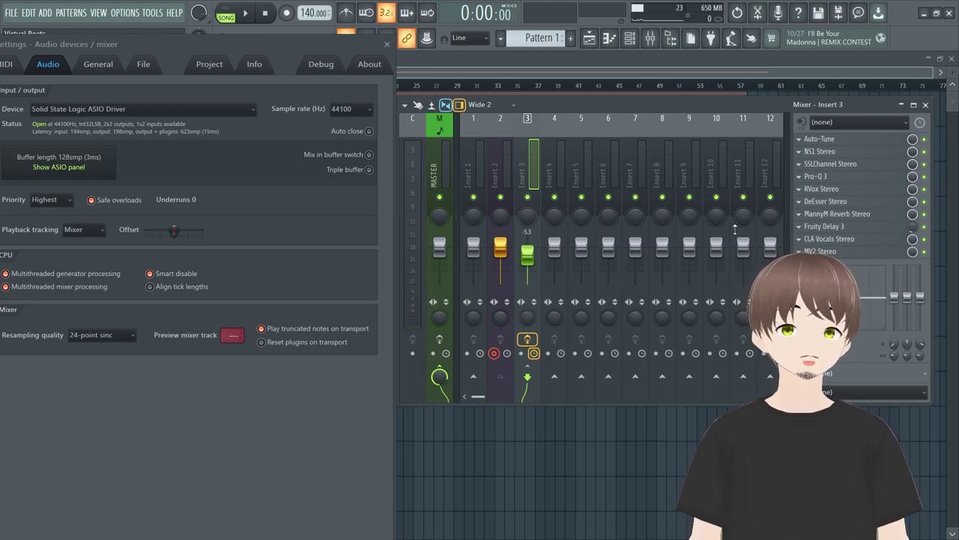
- Toggle all of Insert 3's effects off and back on, and bypass its CLA Vocals Stereo plugin
left_click(534, 340)
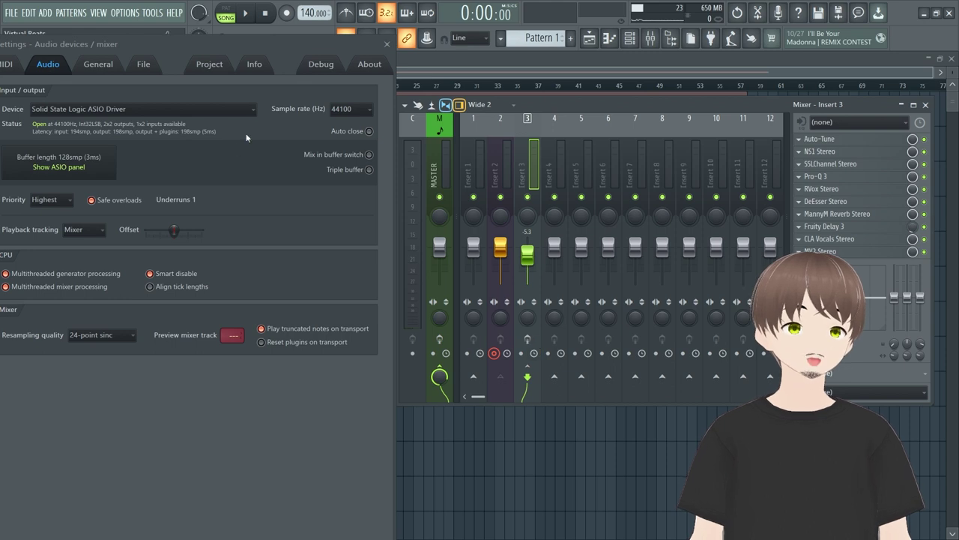
left_click(526, 340)
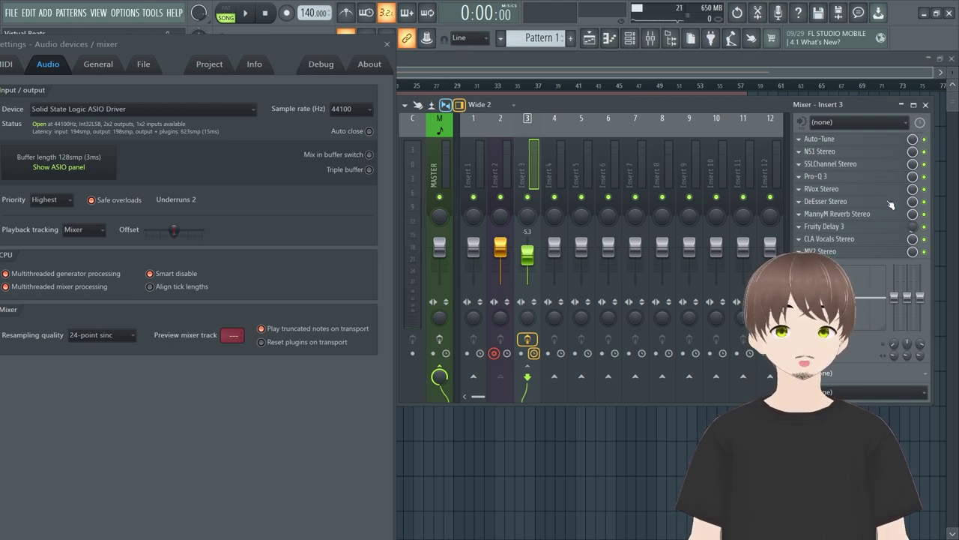
left_click(925, 239)
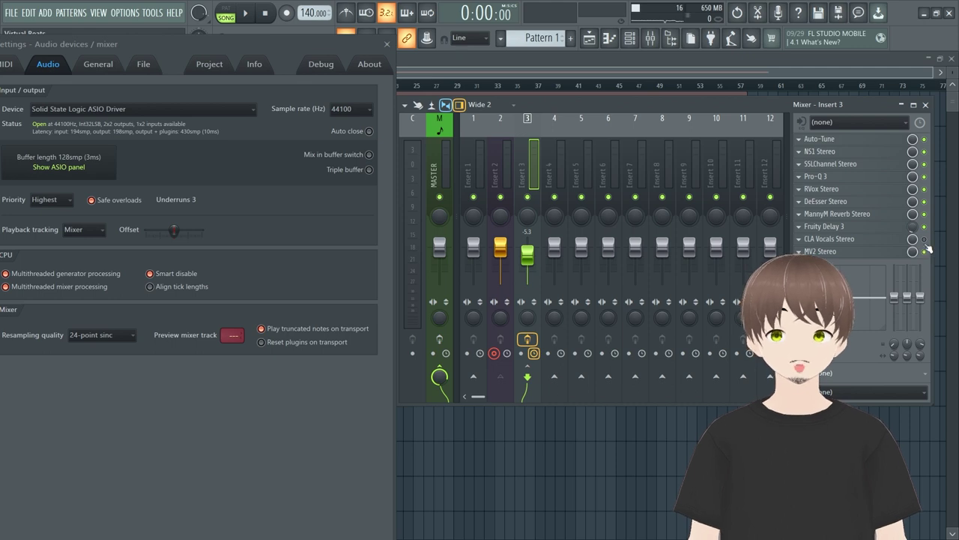
- Copy Insert 3's effects chain and volume setting onto Insert 4
right_click(534, 174)
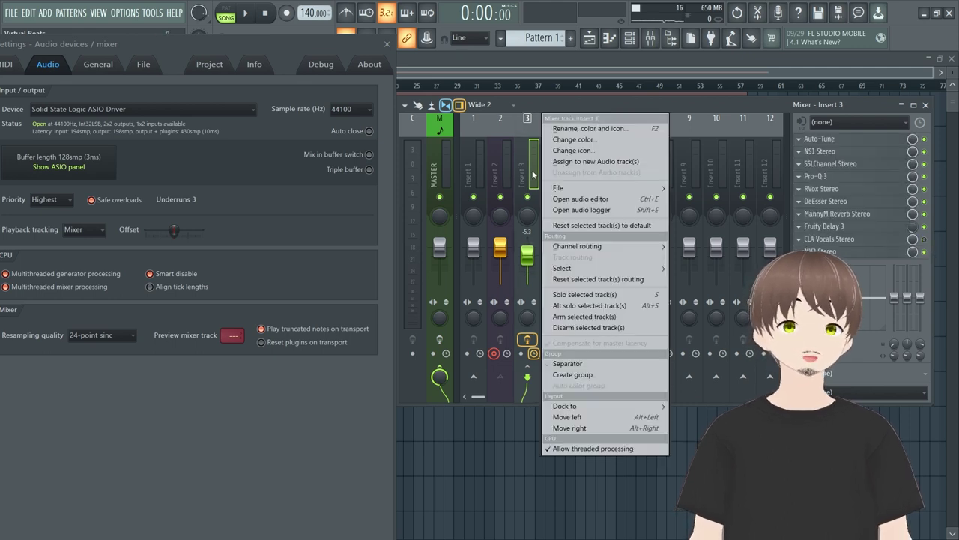
left_click(558, 178)
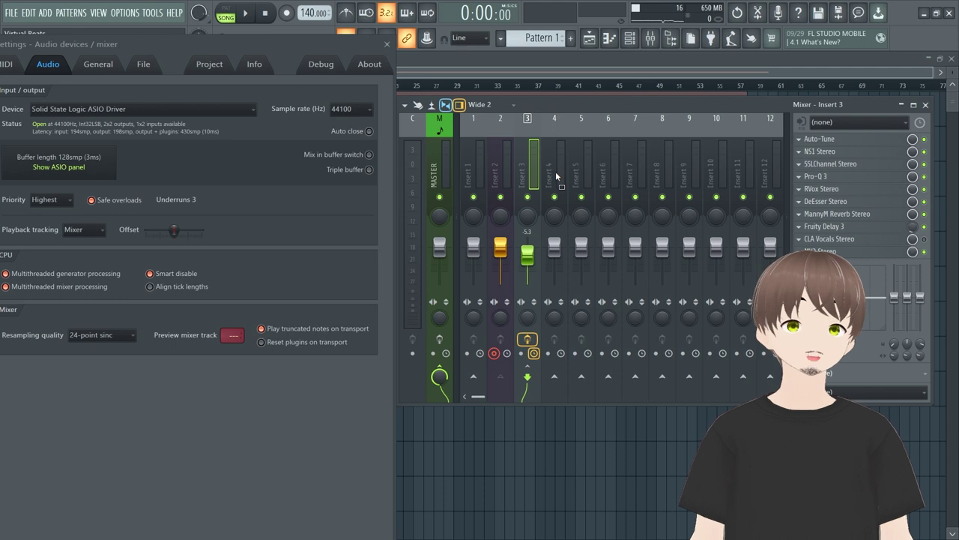
left_click(558, 177)
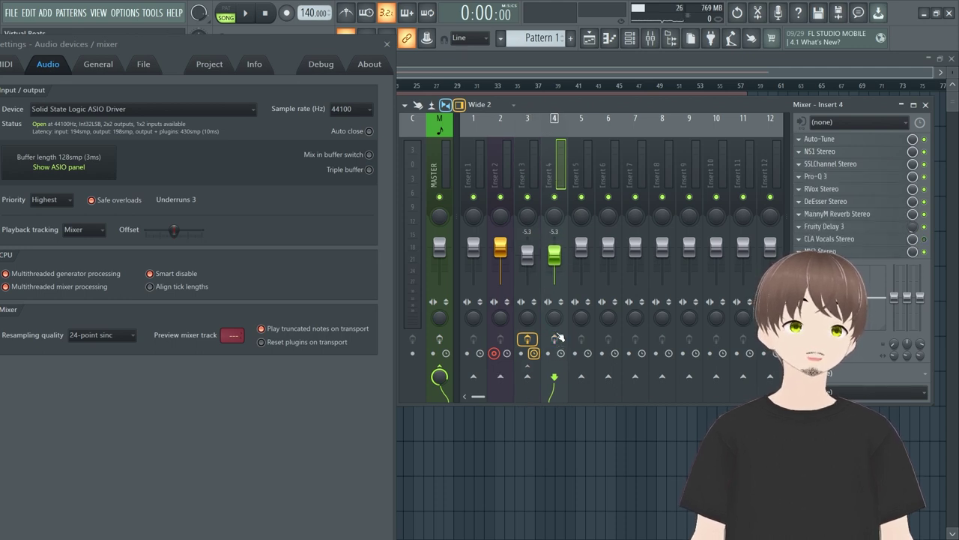
- Remove the copied effects chain from Insert 4 and reselect Insert 3
right_click(593, 174)
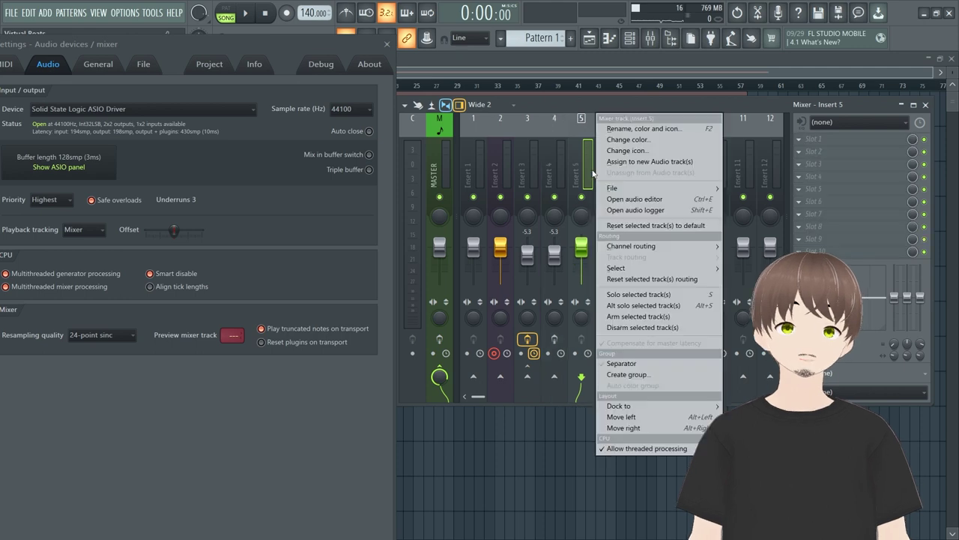
mouse_move(622, 188)
key("Escape")
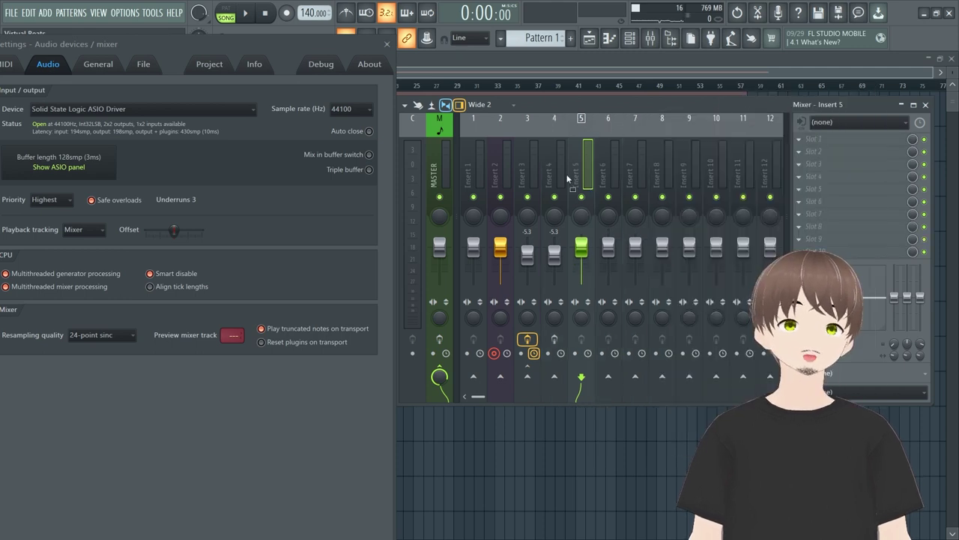
left_click(559, 182)
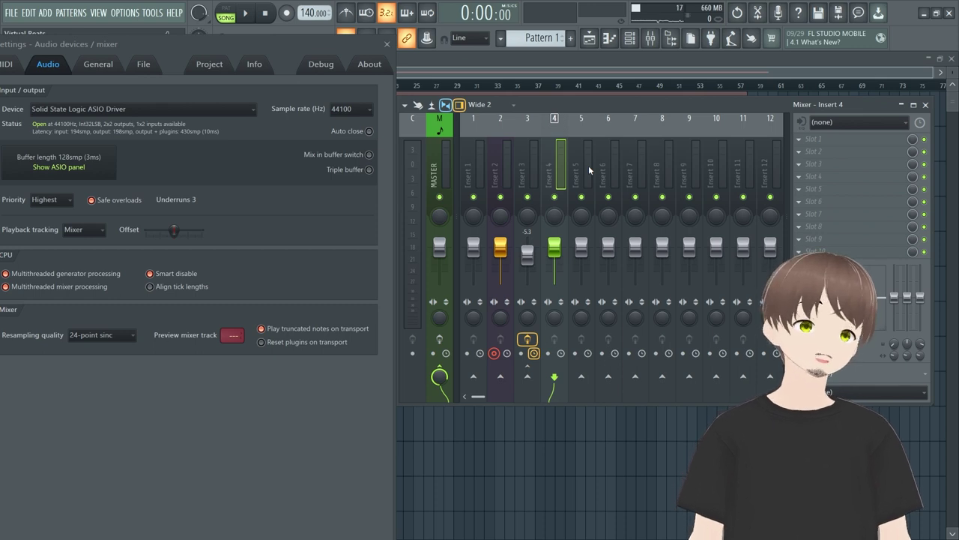
left_click(529, 169)
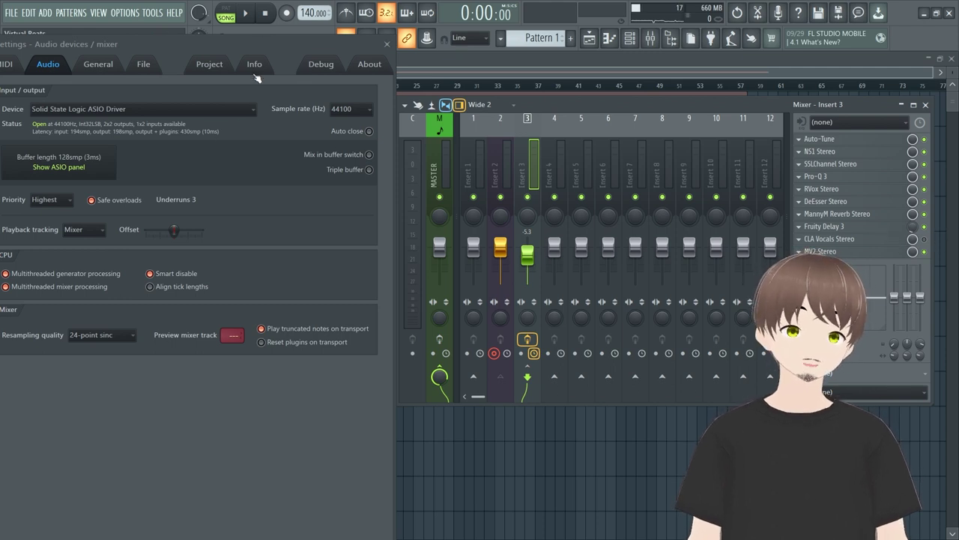
- Bring the audio settings window fully into view and toggle Insert 3's CLA Vocals Stereo plugin
left_click_drag(246, 44, 290, 19)
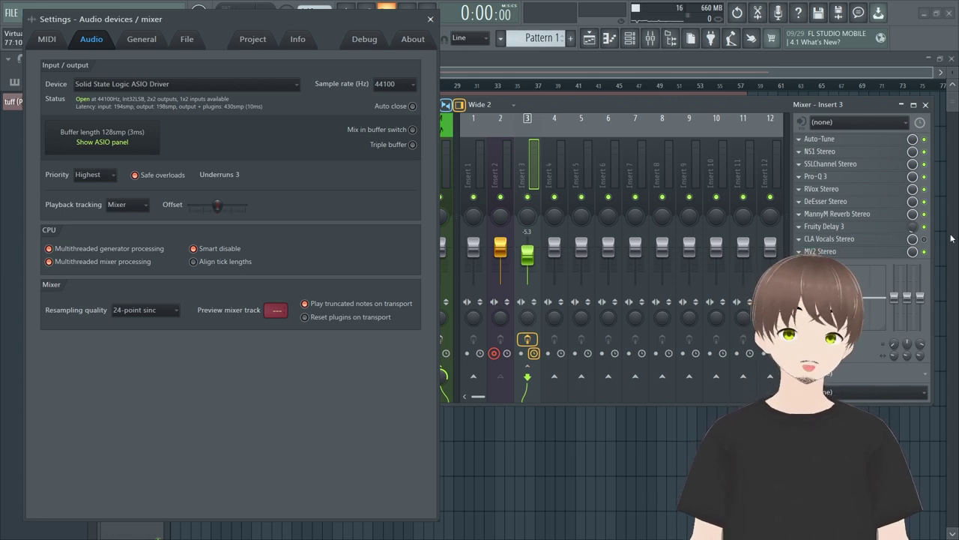
left_click(924, 238)
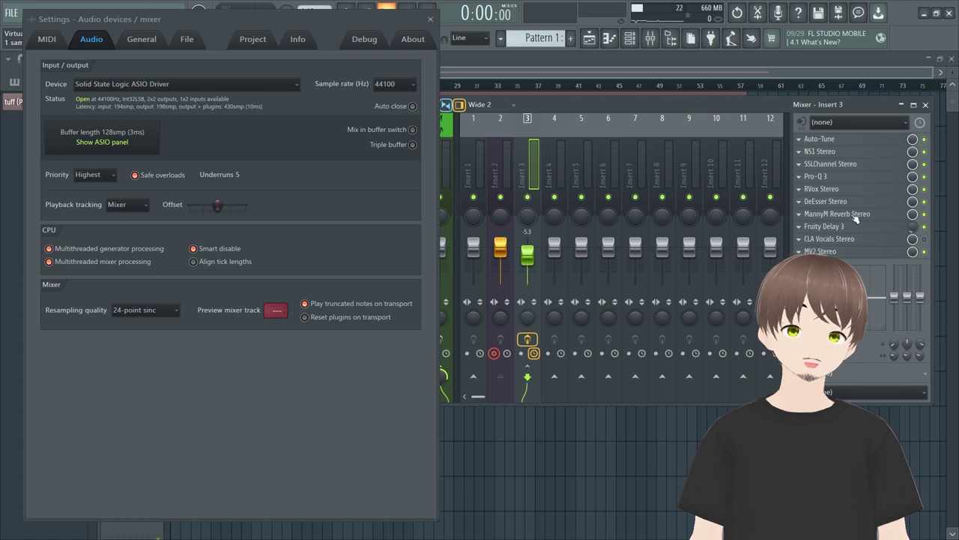
- Close the audio settings and place the mixer in the middle of the playlist, below the Track 1 clip
left_click_drag(632, 97, 598, 104)
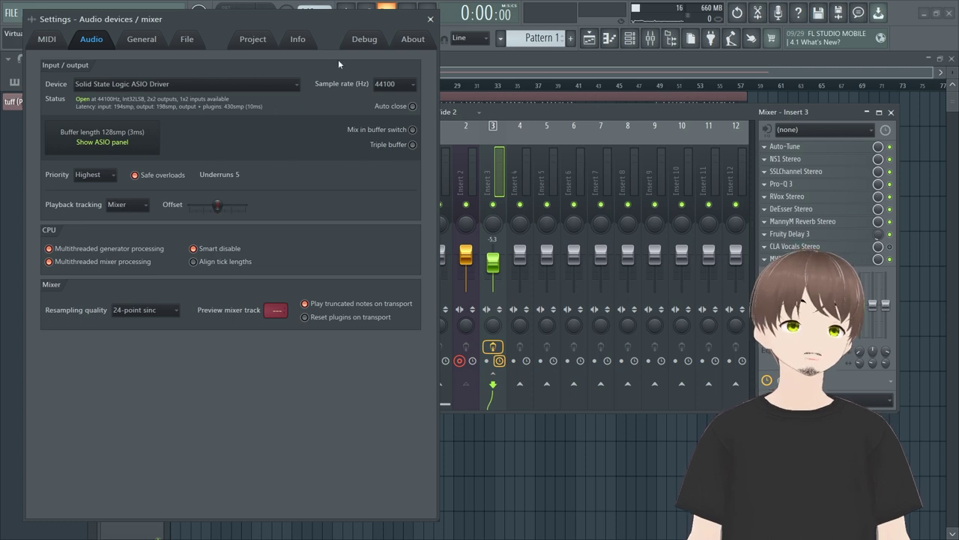
left_click(430, 19)
left_click_drag(520, 121, 395, 181)
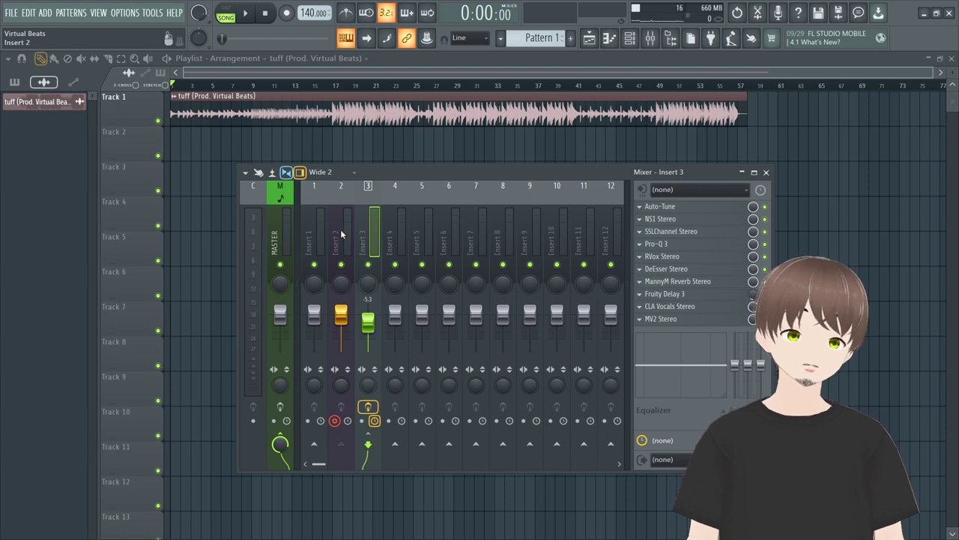
- Record a vocal take through the armed Insert 2 over the beat on Track 1
left_click(347, 251)
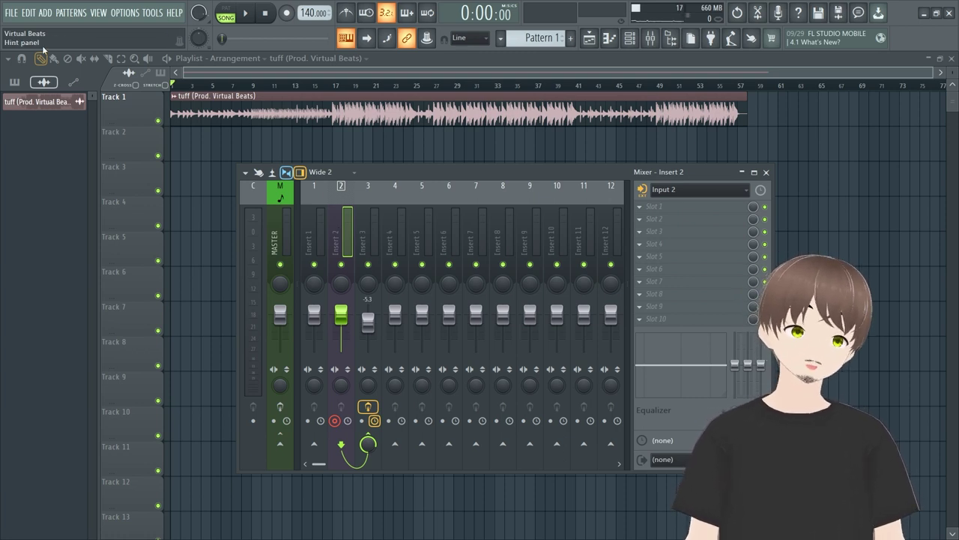
left_click(124, 12)
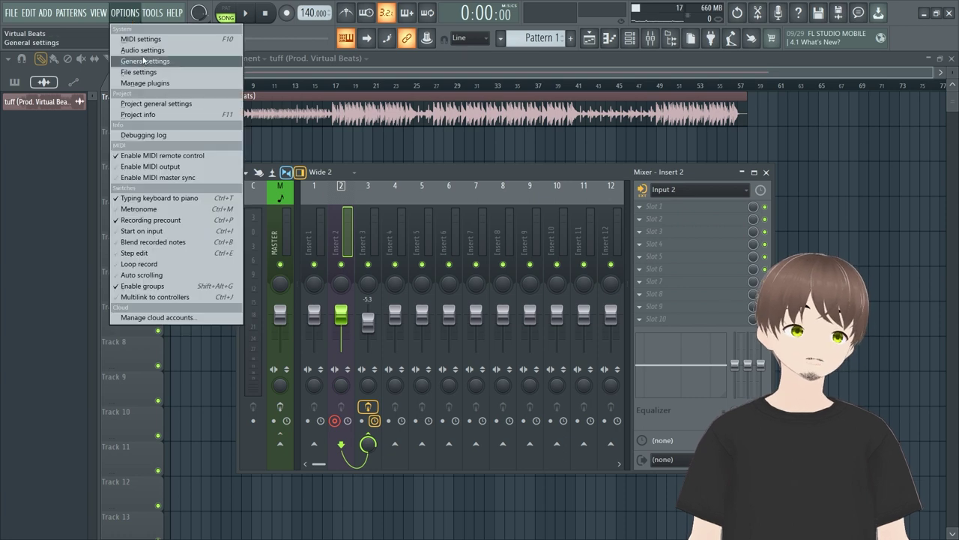
left_click(289, 13)
key("space")
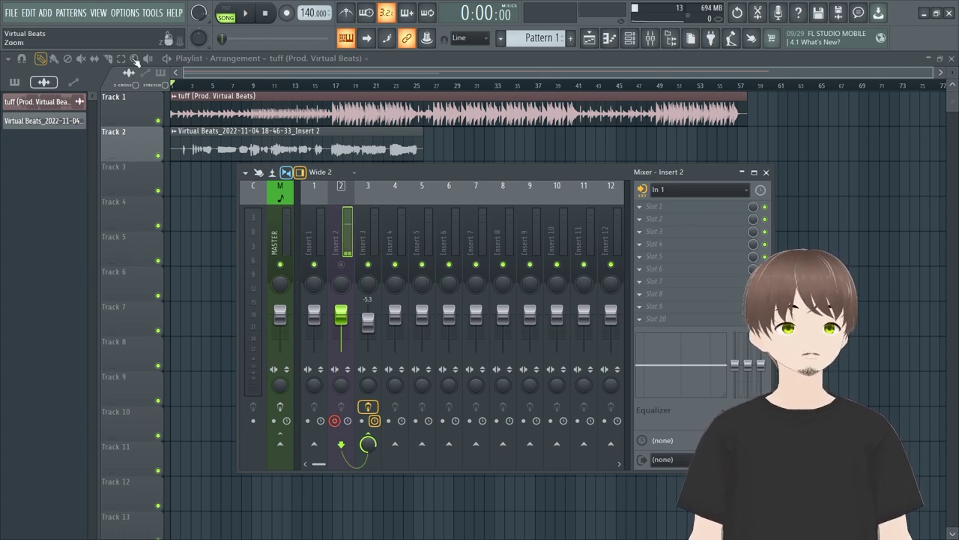
- Bring the mixer back up and place it below the beat and the recorded vocal clip
left_click(132, 13)
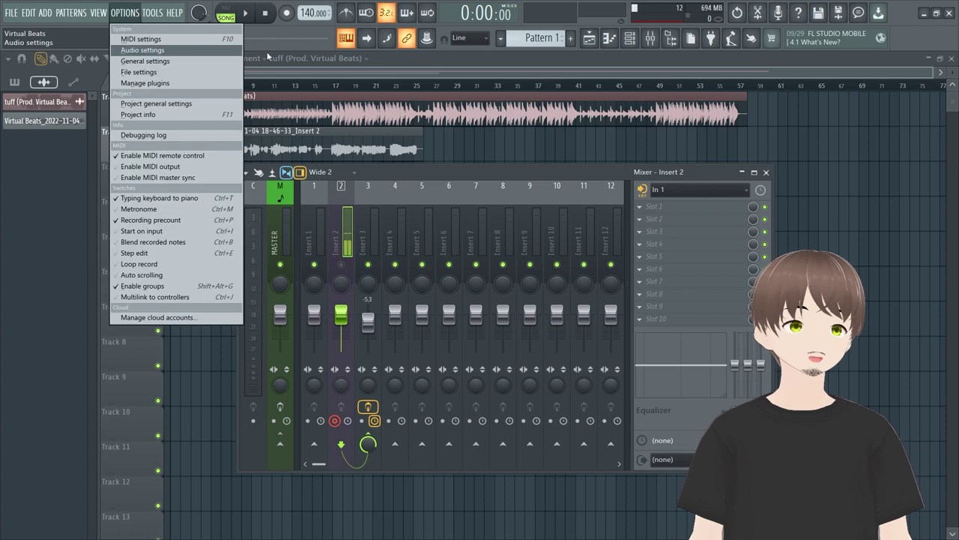
left_click(283, 74)
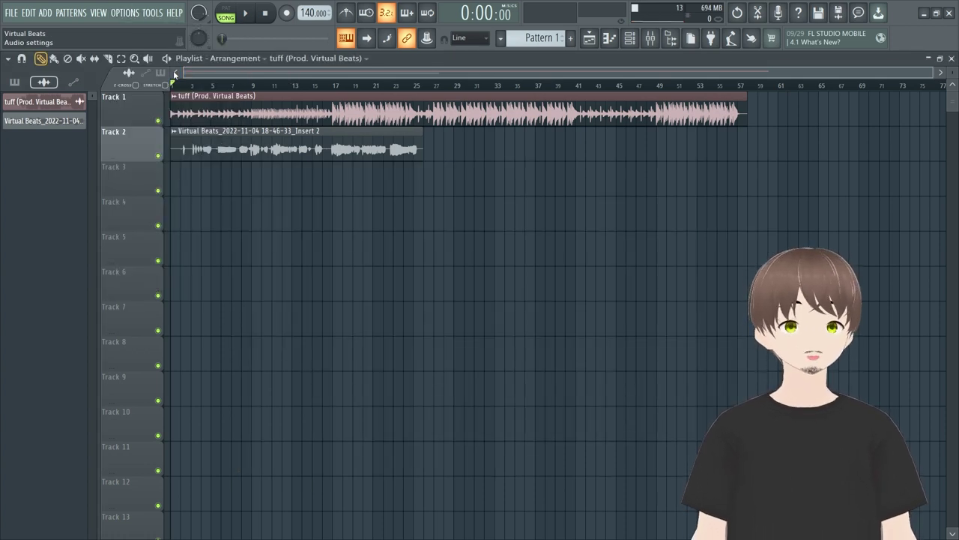
key("F9")
left_click_drag(529, 178, 548, 232)
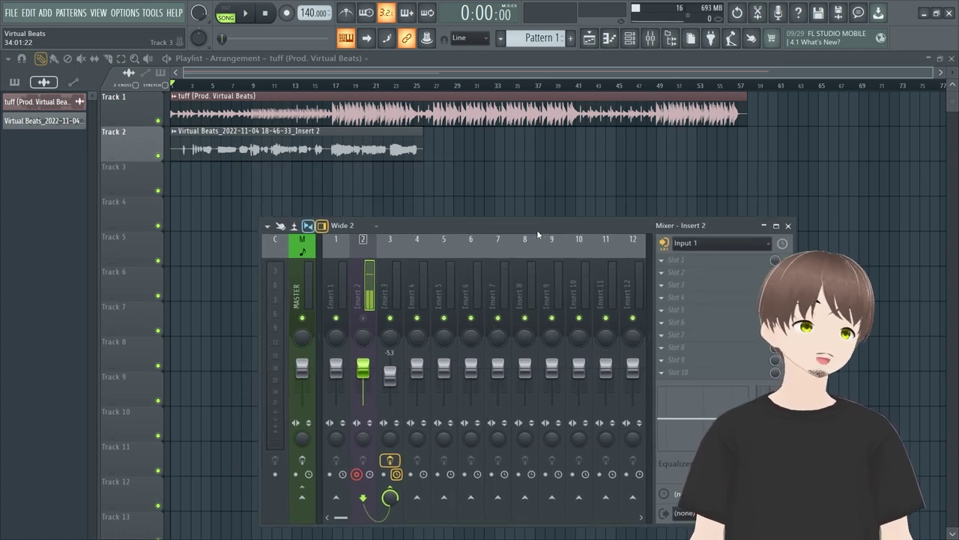
- Record a second vocal take through Insert 2 over the beat with the first take on Track 2 muted
left_click(355, 329)
left_click(286, 13)
key("space")
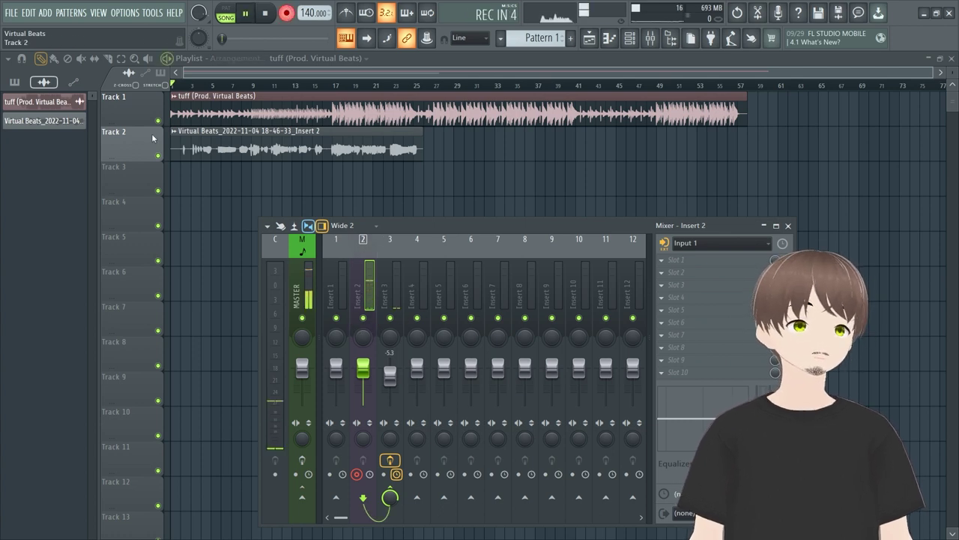
left_click(158, 156)
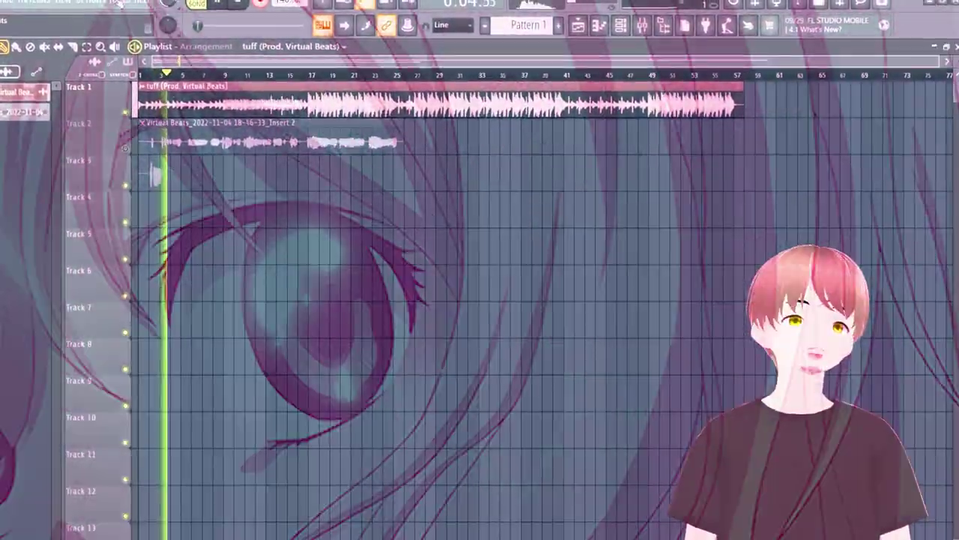
left_click(84, 6)
left_click(90, 42)
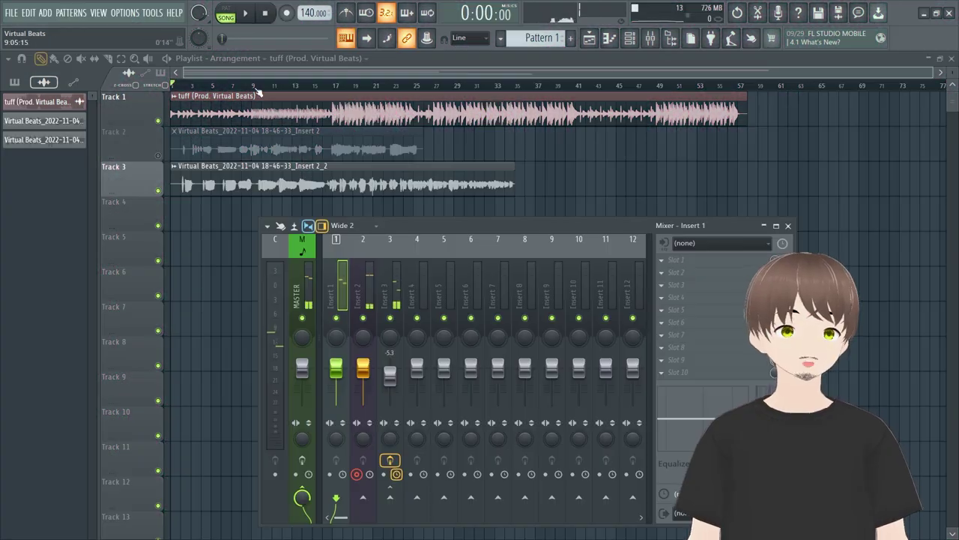
- Unmute Track 2 and normalize its recorded vocal clip
left_click(360, 314)
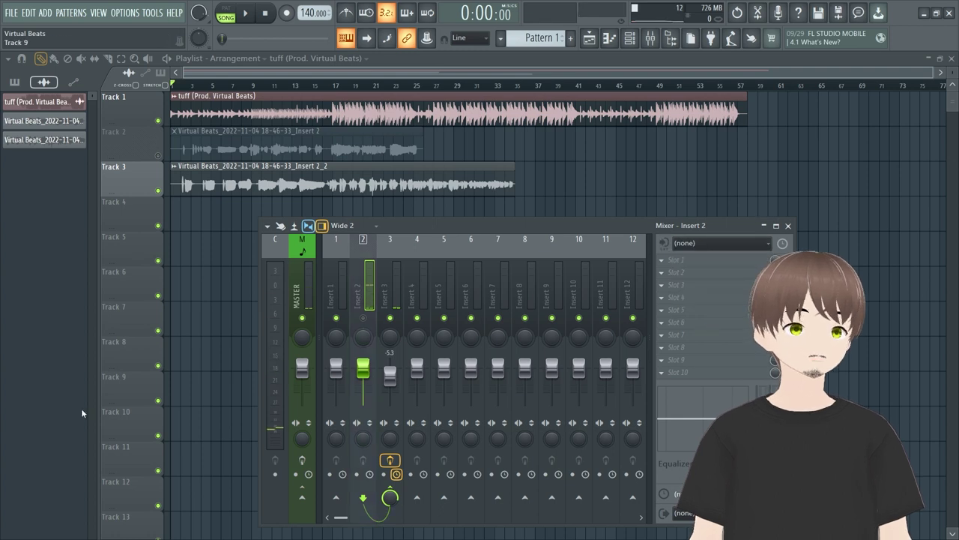
left_click(159, 155)
left_click(245, 152)
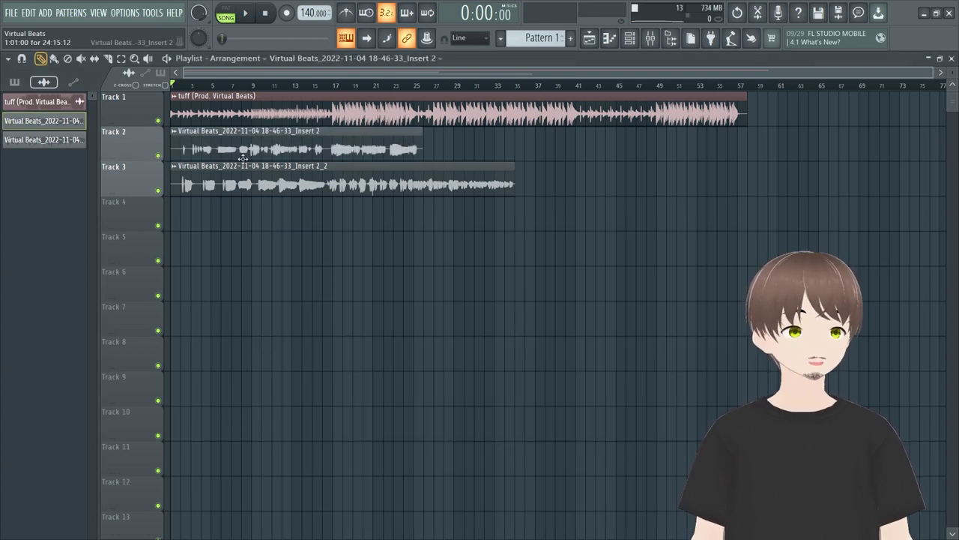
double_click(266, 130)
left_click(265, 297)
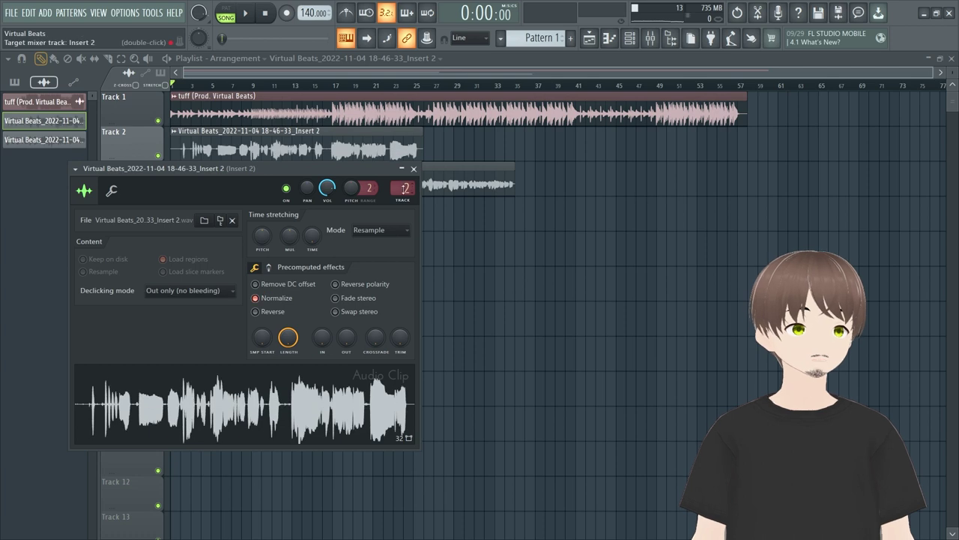
left_click(414, 169)
- Normalize the second vocal take on Track 3 and select Insert 3 in the mixer
double_click(413, 167)
left_click(282, 315)
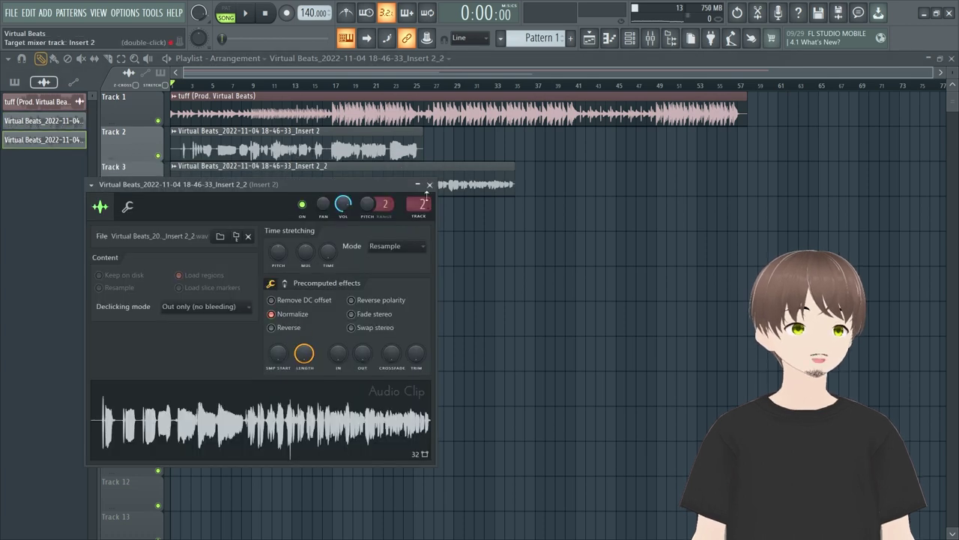
double_click(422, 204)
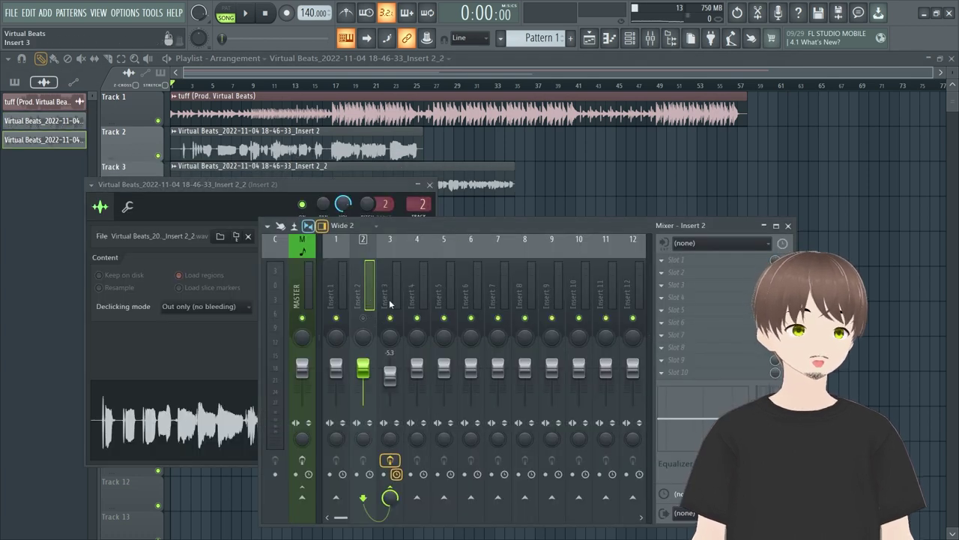
left_click(390, 289)
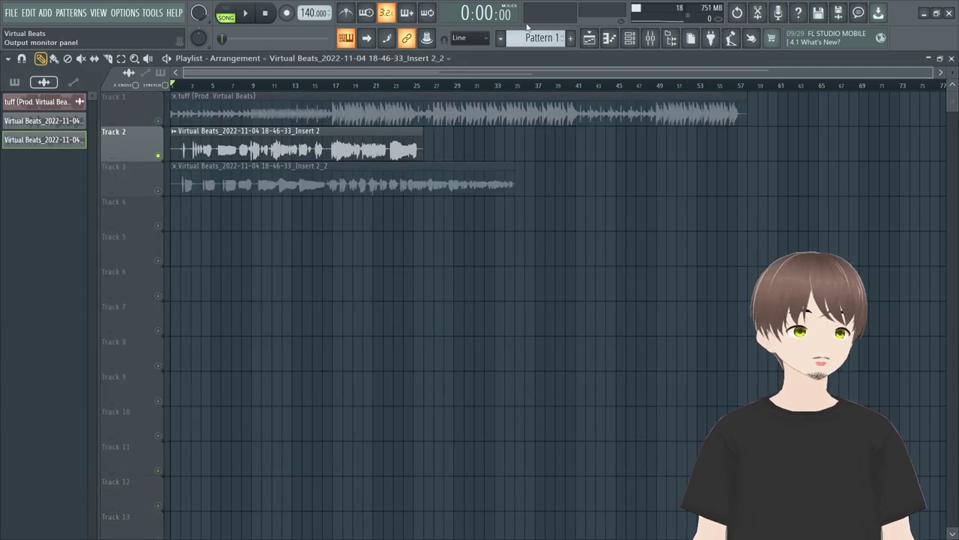
- Play the first take with the beat and set the gate in Insert 3's RVox Stereo plugin to about -60.1
left_click(651, 38)
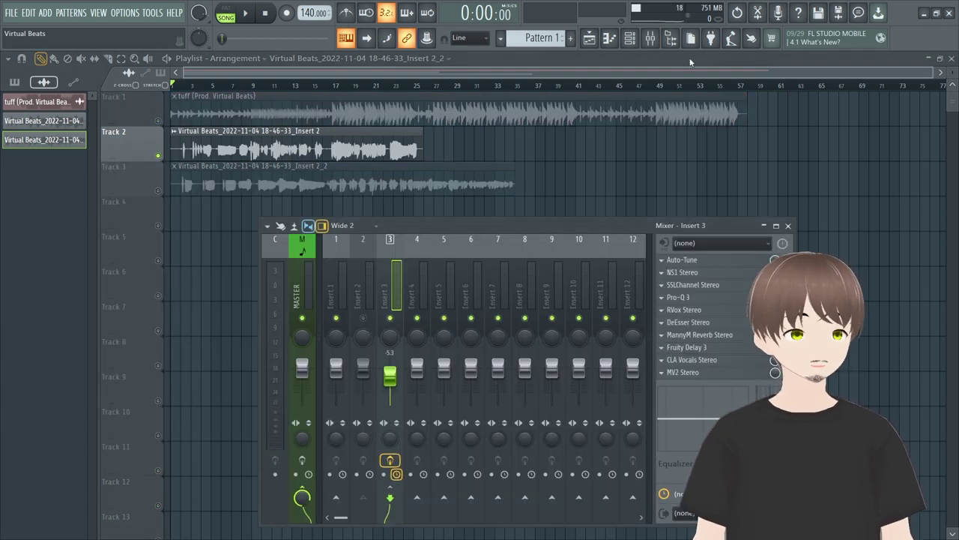
key("space")
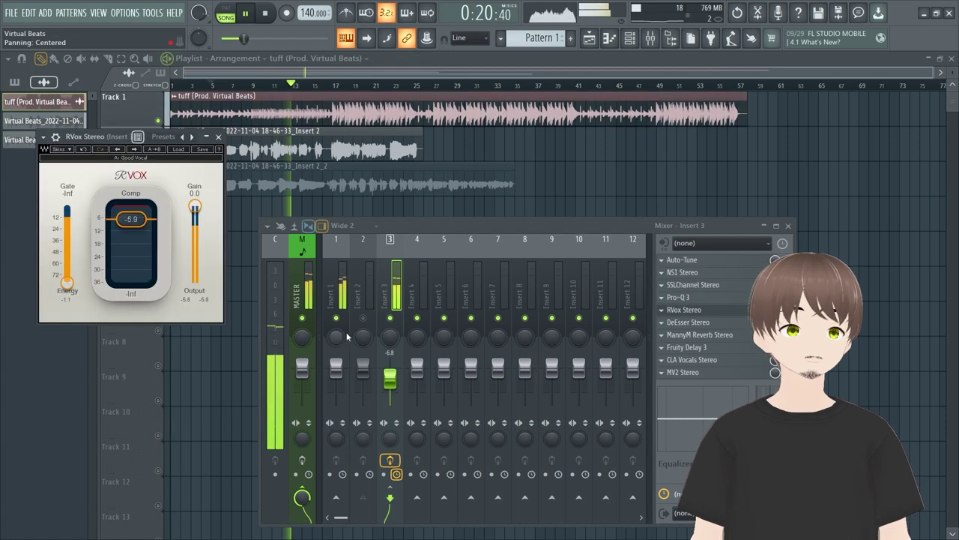
left_click_drag(67, 283, 66, 277)
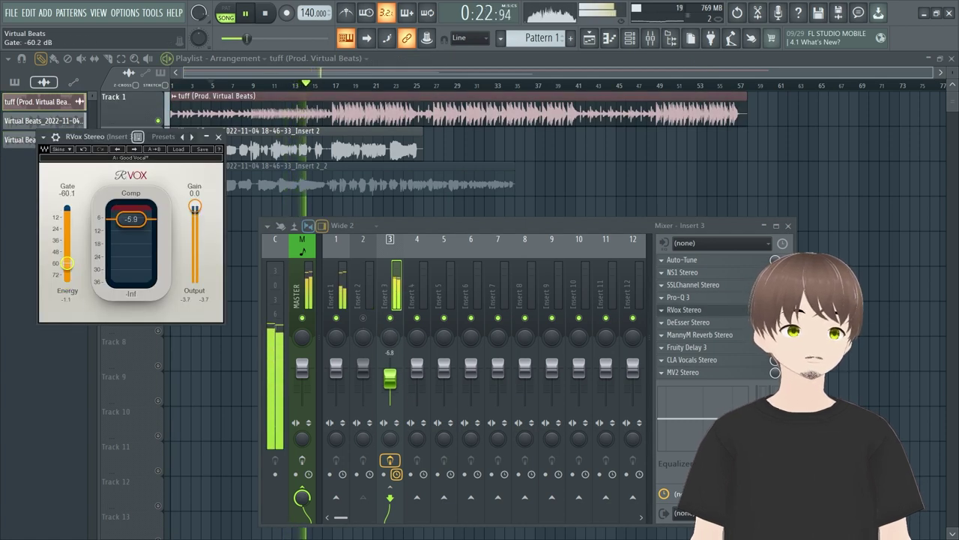
left_click(218, 136)
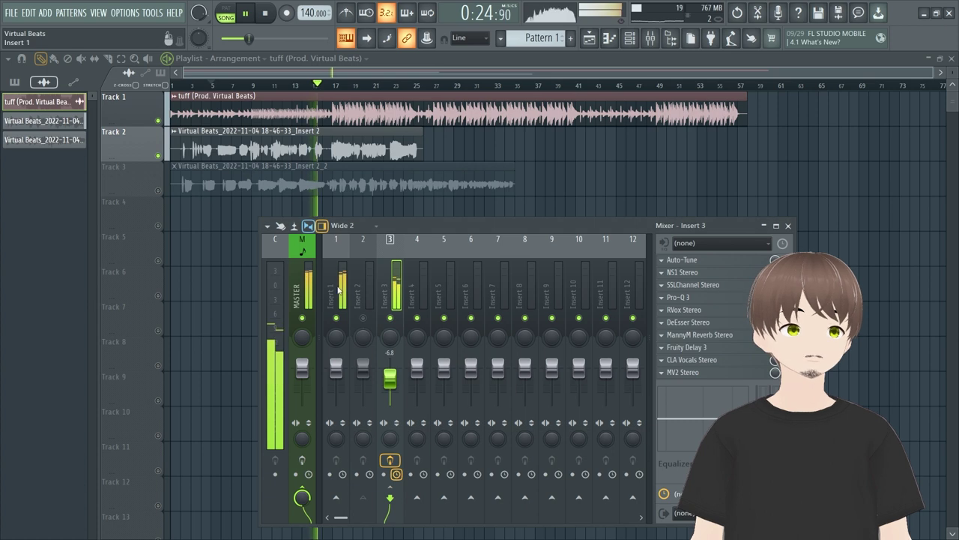
- Set Insert 3's volume to about -6.3 dB and stop playback
left_click_drag(391, 379, 391, 376)
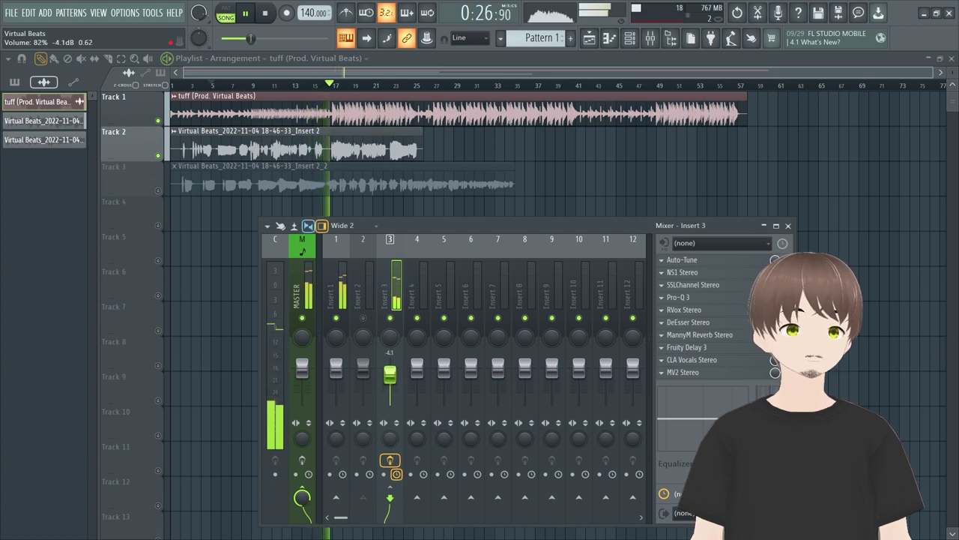
key("space")
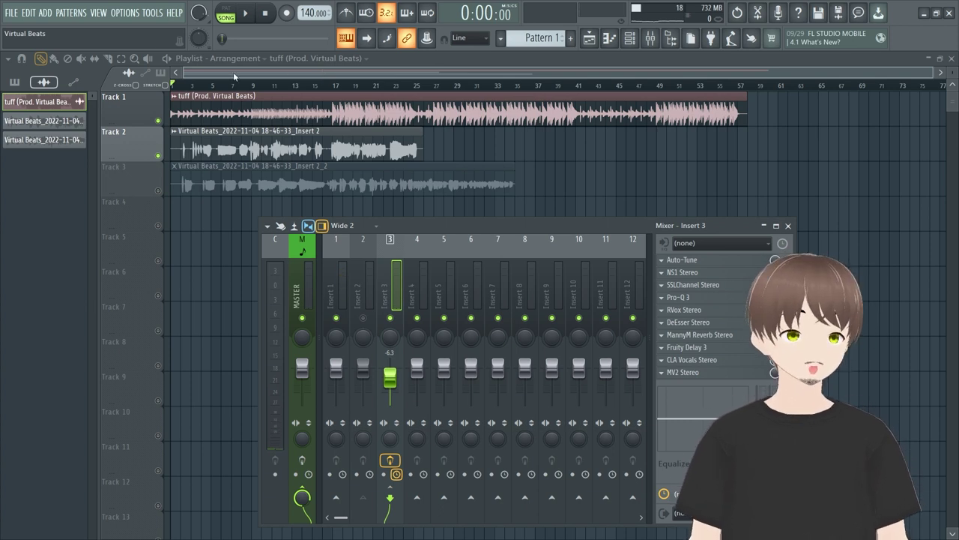
- Mute Track 2, unmute Track 3, and play the second take with the mixer shown
left_click(158, 156)
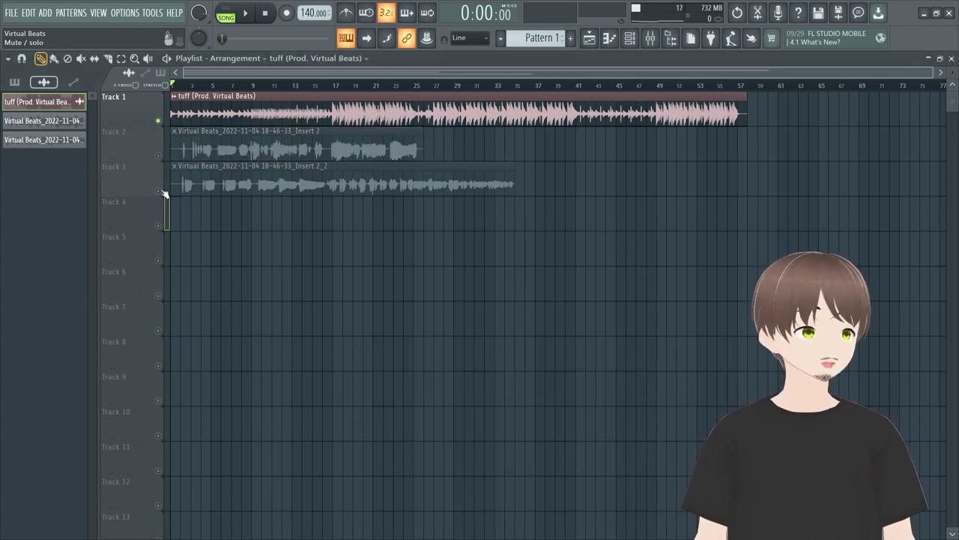
left_click(158, 191)
key("space")
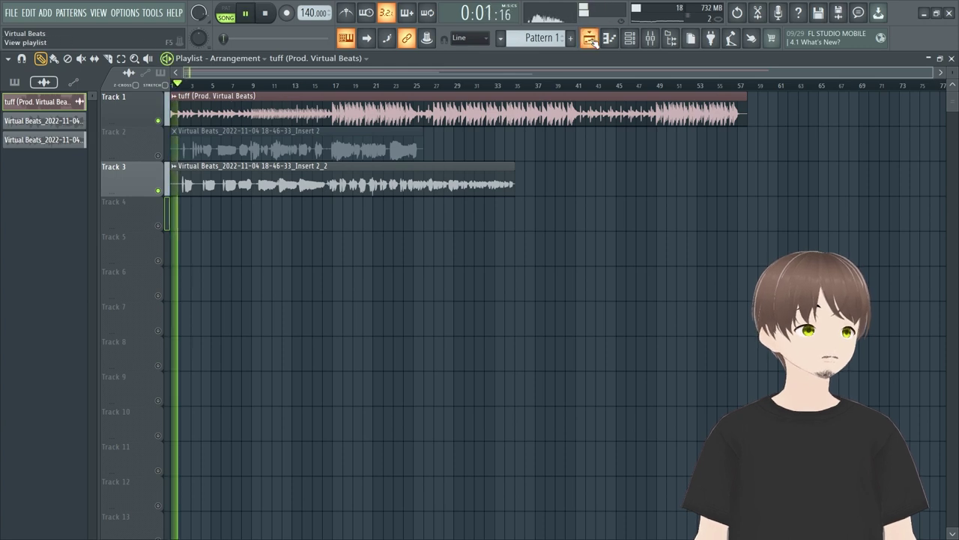
left_click(651, 37)
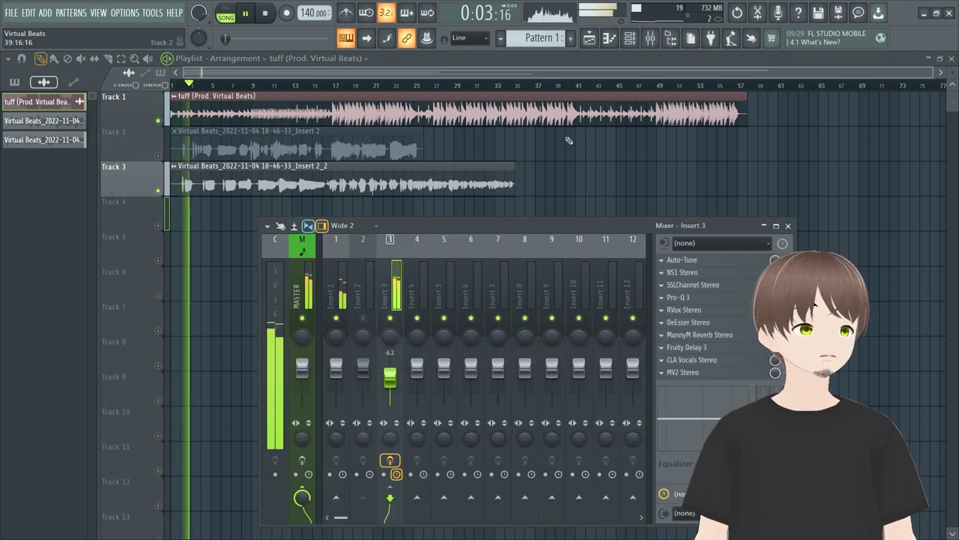
- Check Insert 3's Pro-Q 3 curve and fine-adjust a fader in its CLA Vocals Stereo plugin during playback
left_click(679, 297)
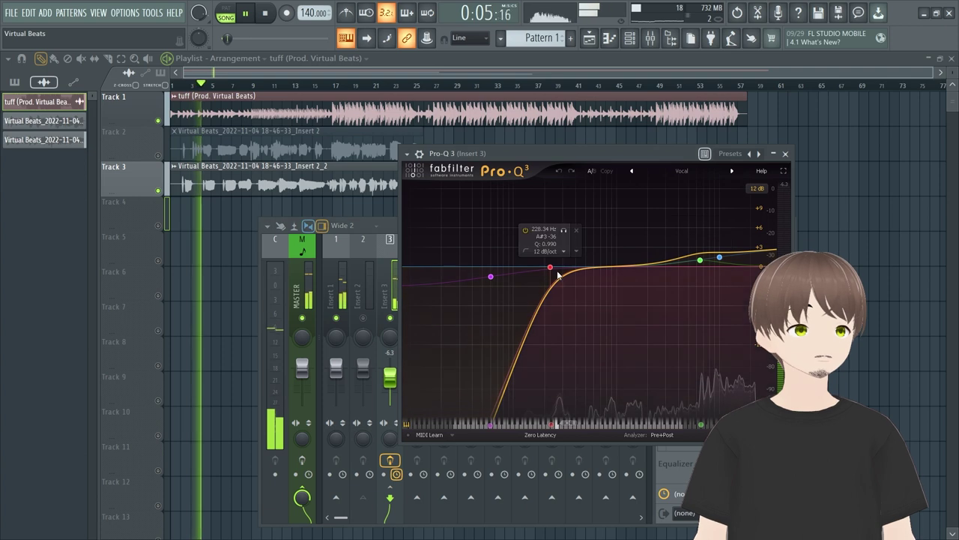
left_click(786, 154)
left_click(718, 361)
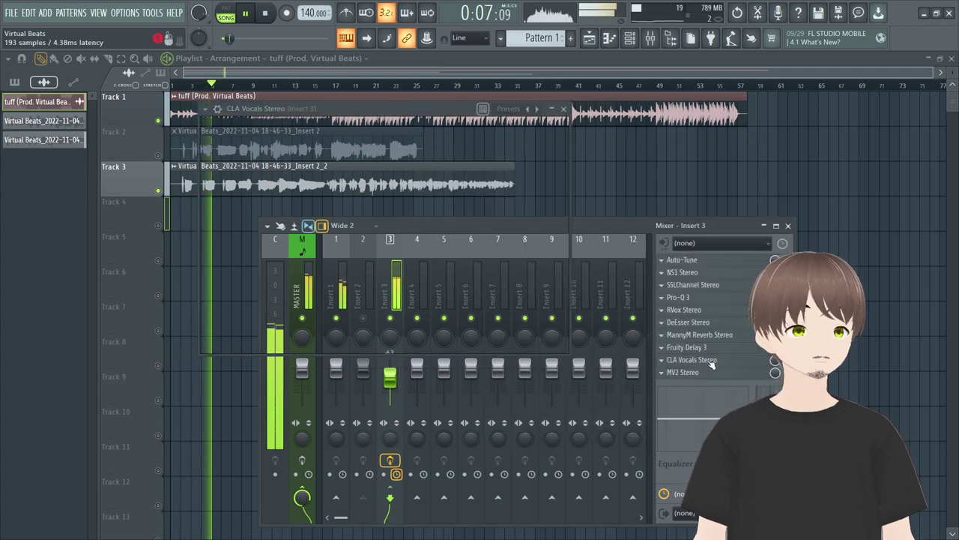
left_click_drag(470, 285, 470, 284)
left_click(564, 109)
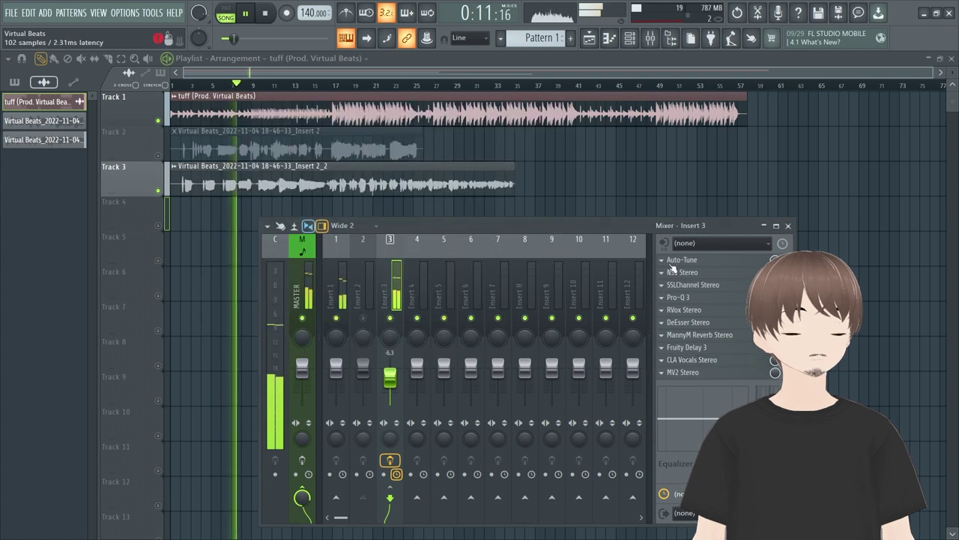
- Open Insert 3's SSLChannel Stereo plugin and set its high-pass frequency to 261 Hz
left_click(704, 284)
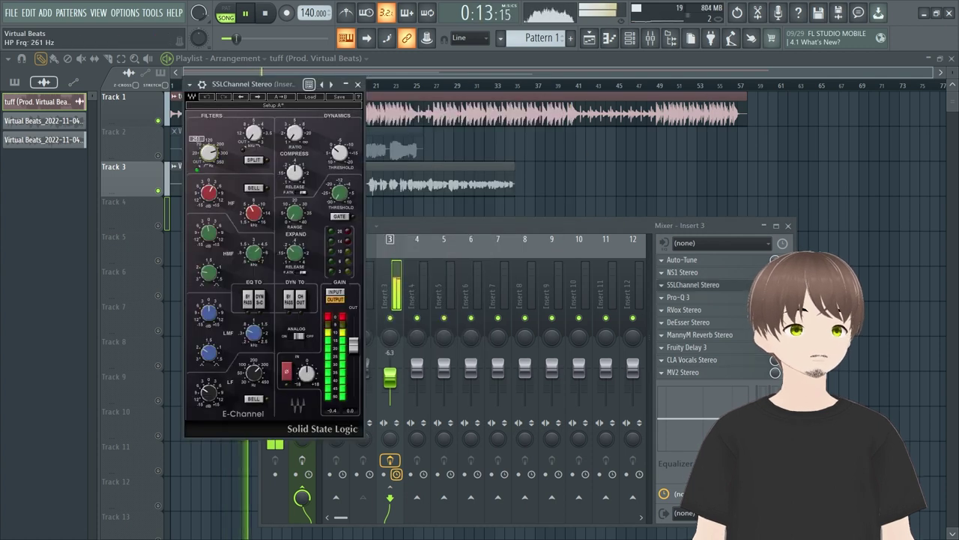